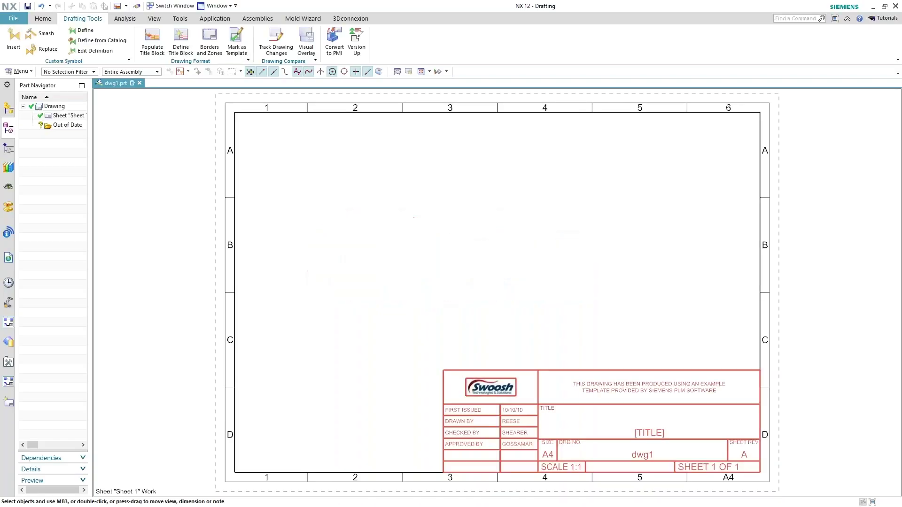
Close all open parts, discarding changes to the current drawing.
{"action": "left_click", "coordinate": [15, 20]}
{"action": "mouse_move", "coordinate": [35, 60]}
{"action": "left_click", "coordinate": [123, 58]}
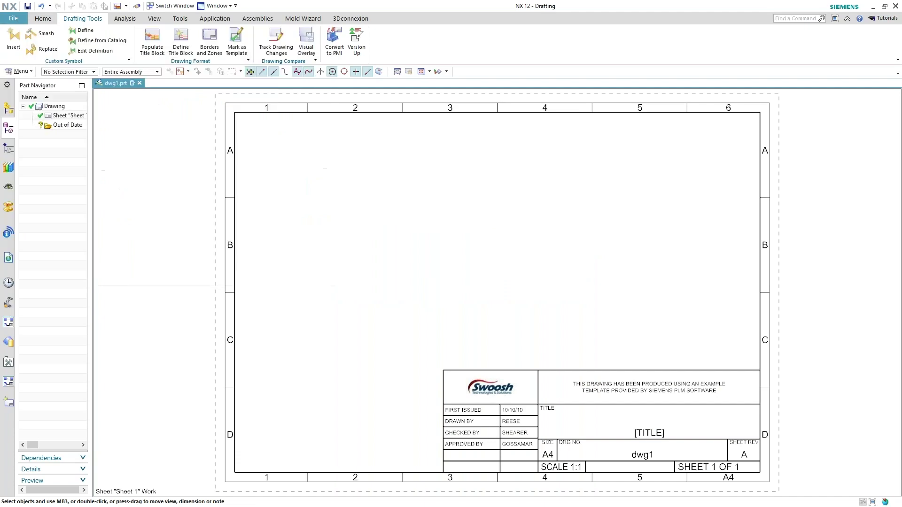
{"action": "left_click", "coordinate": [427, 276]}
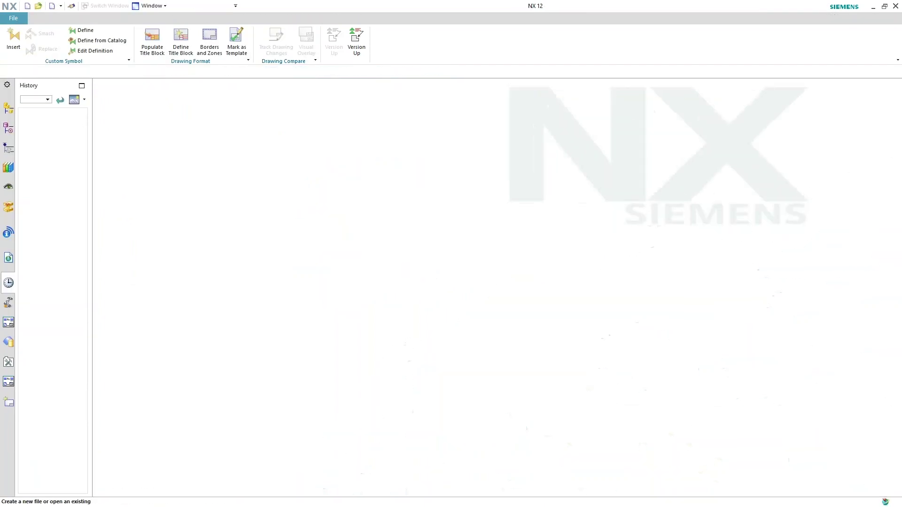
Open swoosh canned.prt from the Desktop's SWOOSH DRAWING FORMATS folder.
{"action": "left_click", "coordinate": [32, 40]}
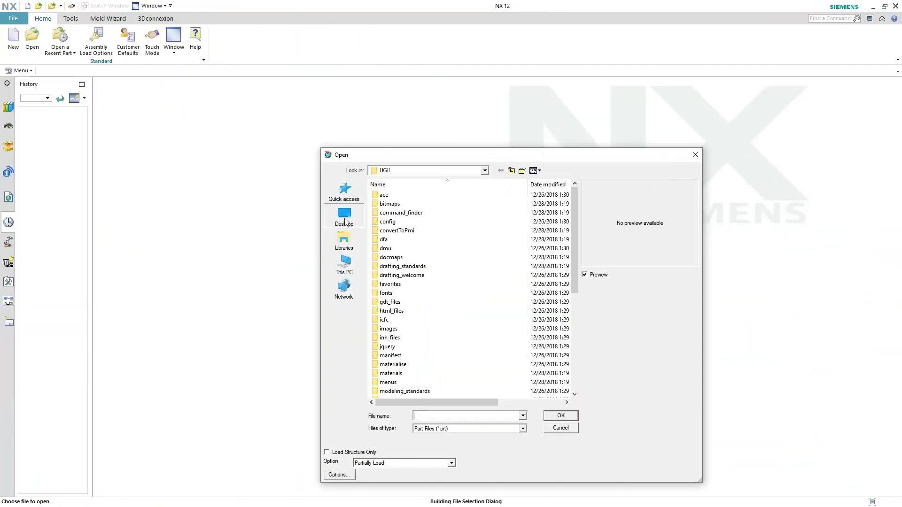
{"action": "left_click", "coordinate": [343, 220]}
{"action": "double_click", "coordinate": [397, 195]}
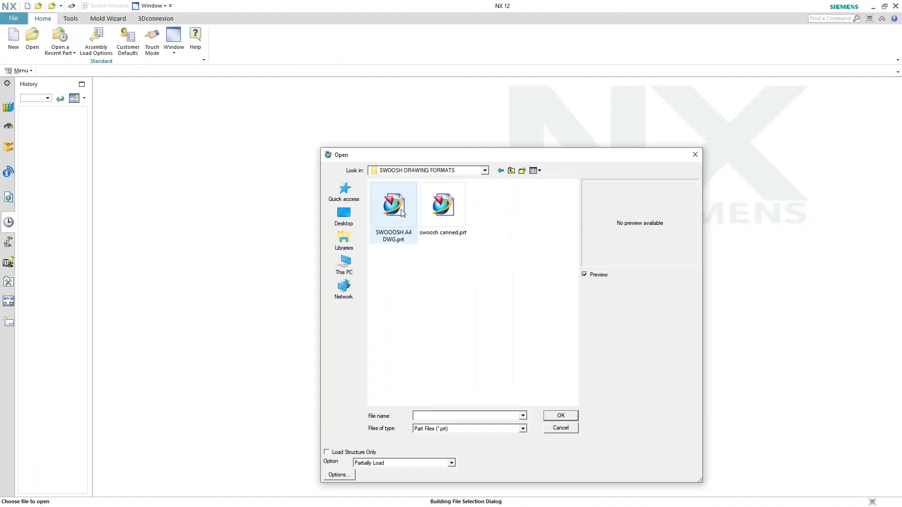
{"action": "left_click", "coordinate": [439, 219]}
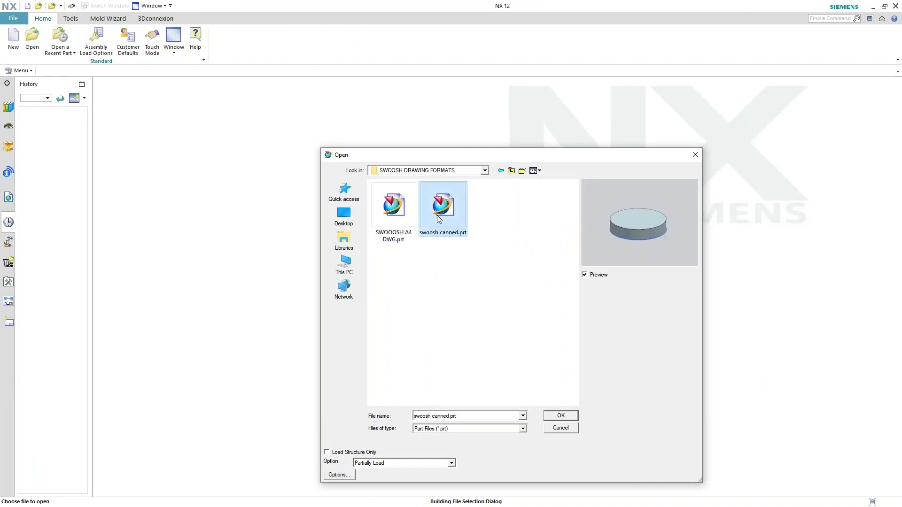
{"action": "double_click", "coordinate": [438, 219]}
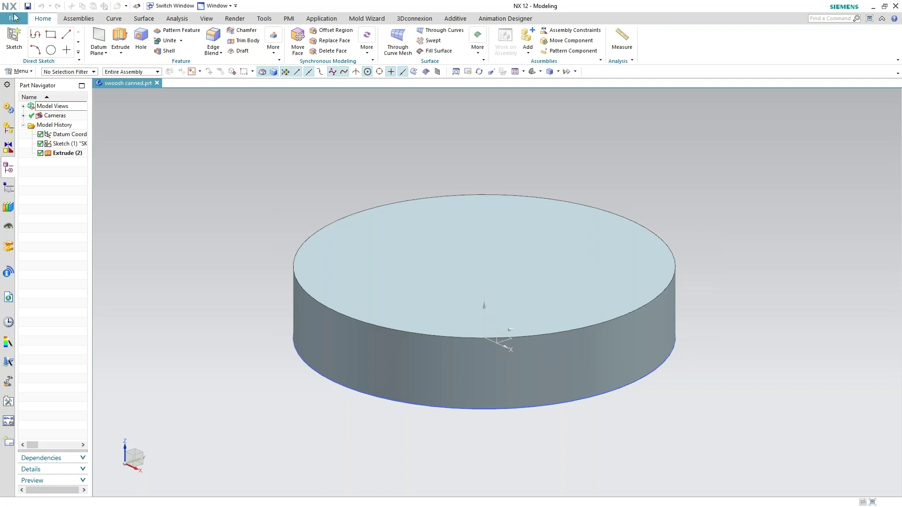
{"action": "left_click", "coordinate": [16, 22]}
Also open the SWOOOSH A4 DWG.prt drawing template.
{"action": "left_click", "coordinate": [19, 46]}
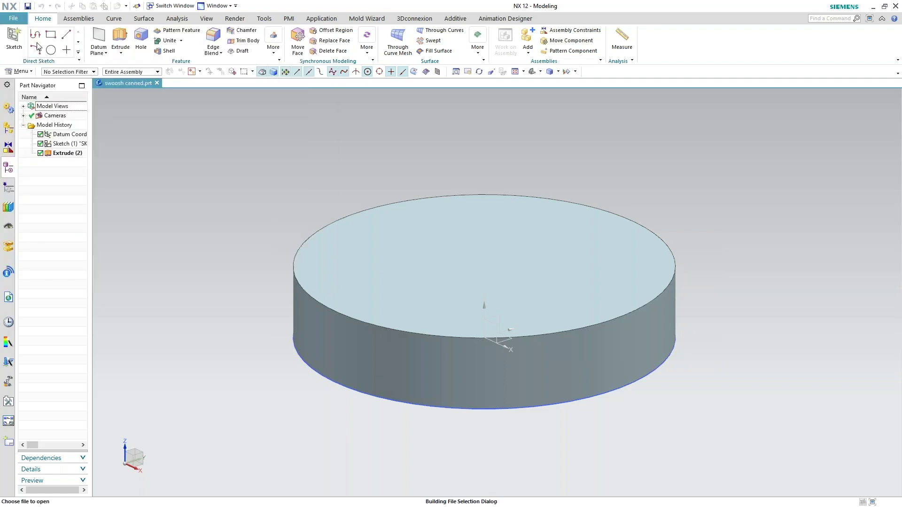
{"action": "left_click", "coordinate": [400, 212]}
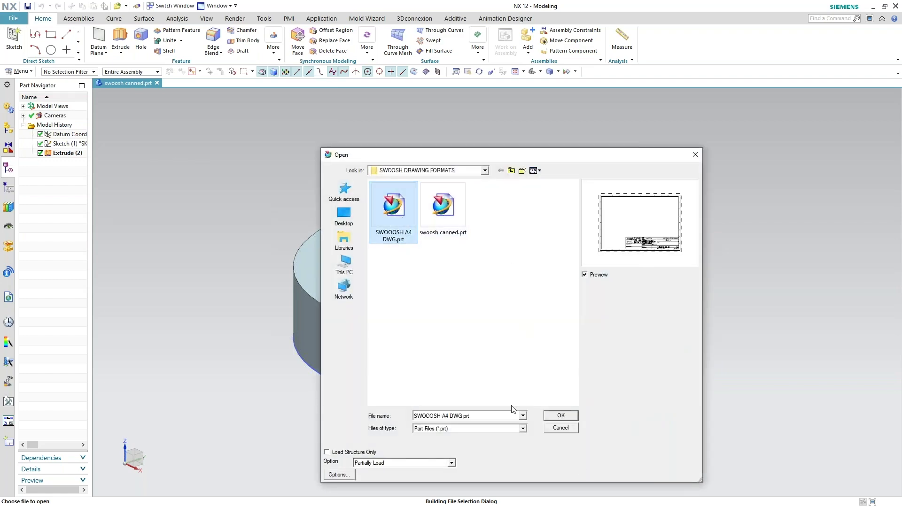
{"action": "left_click", "coordinate": [560, 416]}
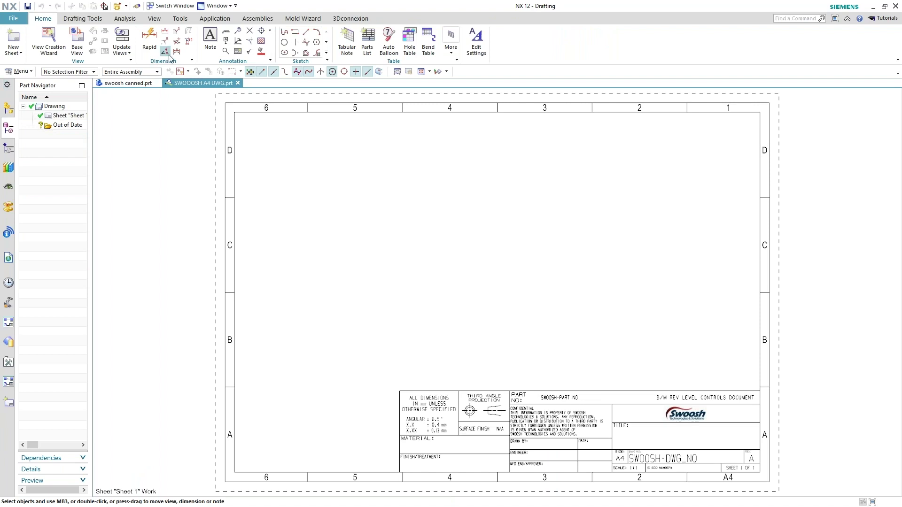
Switch back to swoosh canned.prt and open its part properties.
{"action": "left_click", "coordinate": [128, 83]}
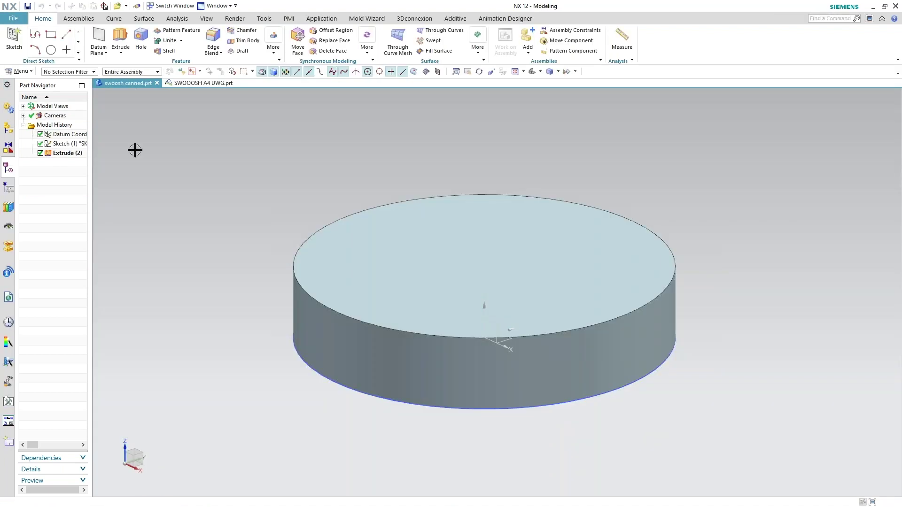
{"action": "left_click", "coordinate": [19, 71]}
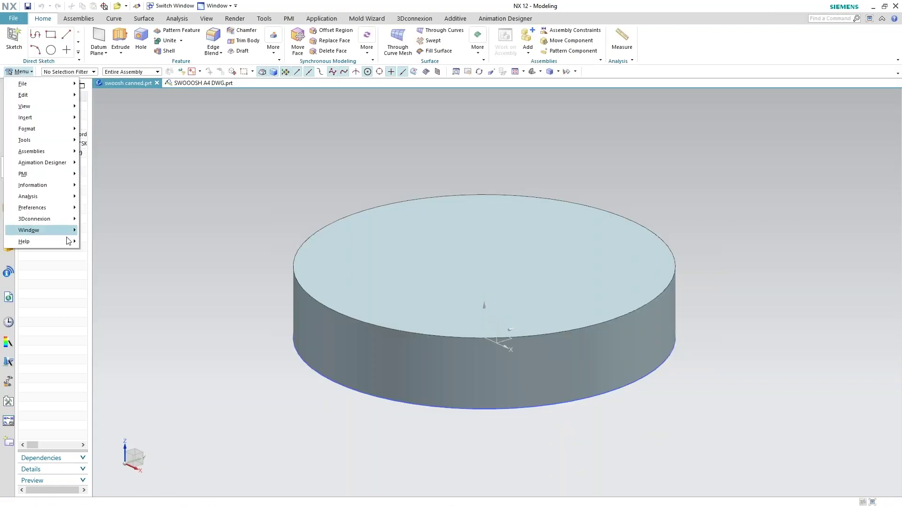
{"action": "left_click", "coordinate": [23, 19]}
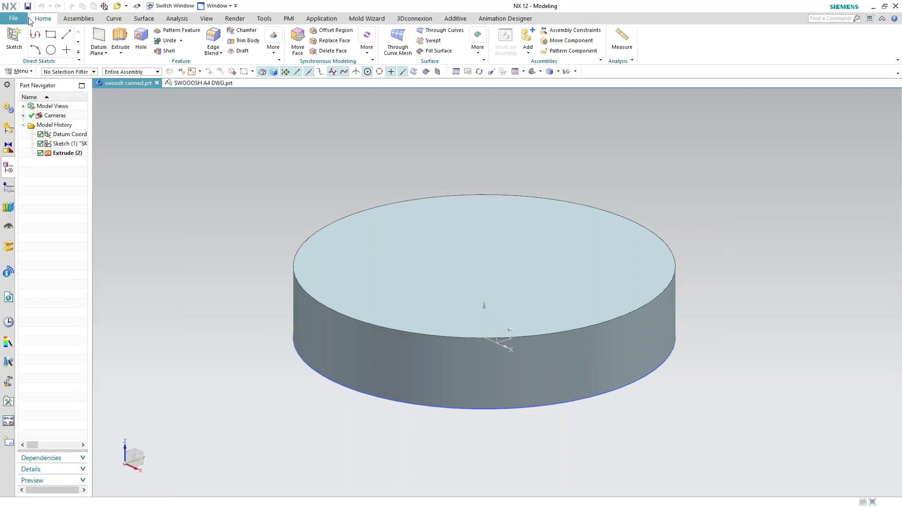
{"action": "left_click", "coordinate": [13, 18]}
{"action": "left_click", "coordinate": [29, 194]}
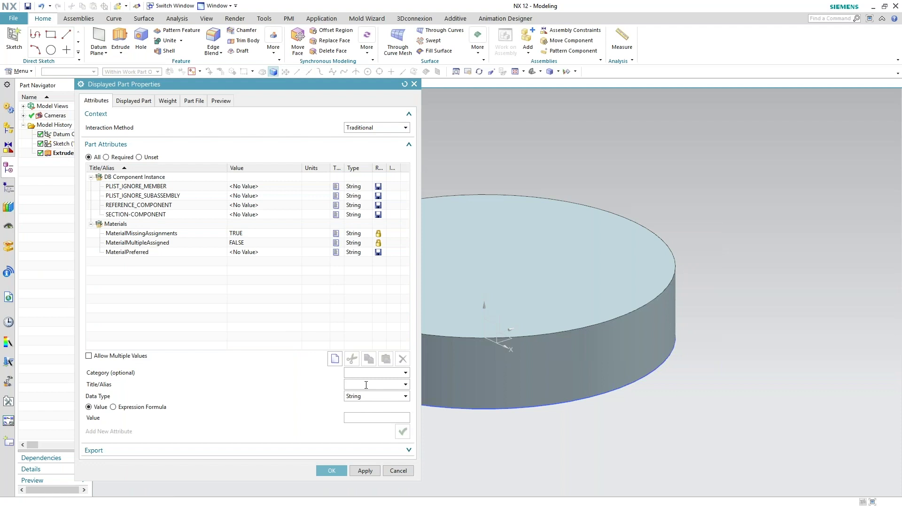
Add an AUTHOR attribute holding the author's name to swoosh canned, check it, and confirm.
{"action": "type", "text": "AUTHOR"}
{"action": "left_click", "coordinate": [362, 419]}
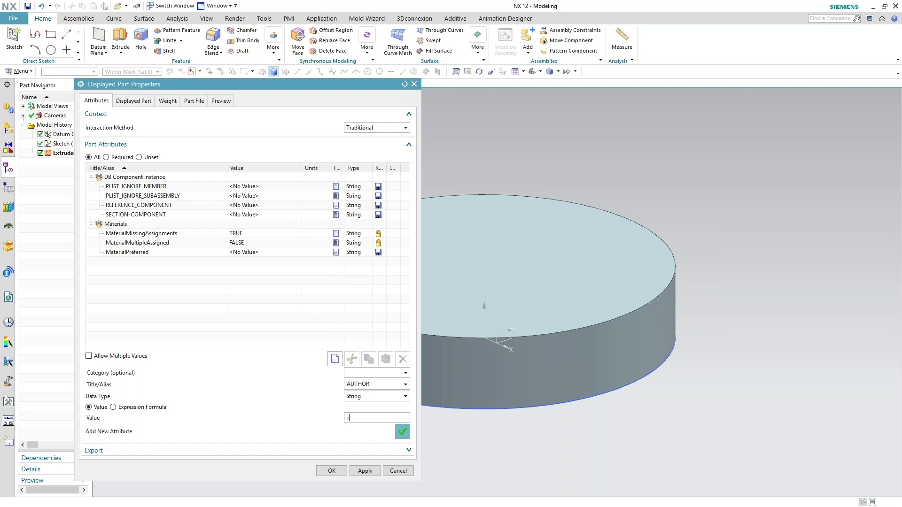
{"action": "type", "text": "R. SHEARER"}
{"action": "left_click", "coordinate": [402, 431]}
{"action": "left_click", "coordinate": [117, 178]}
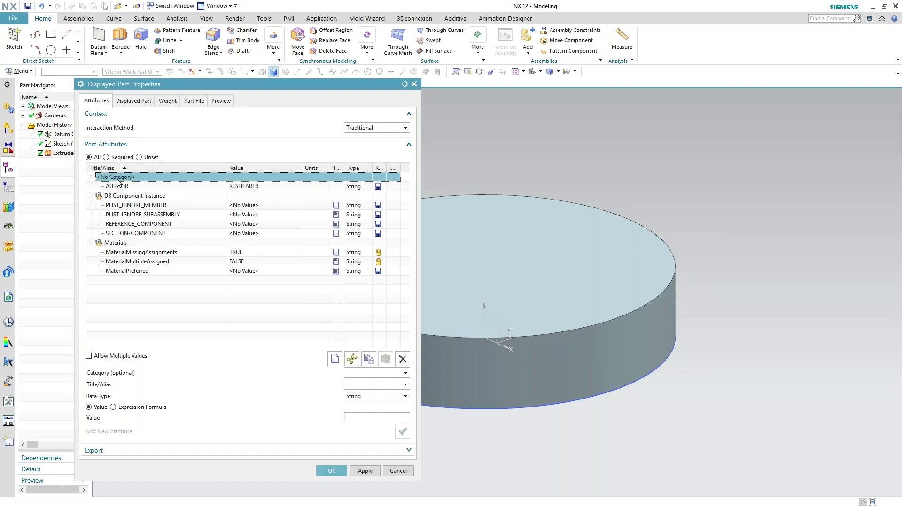
{"action": "left_click", "coordinate": [145, 187]}
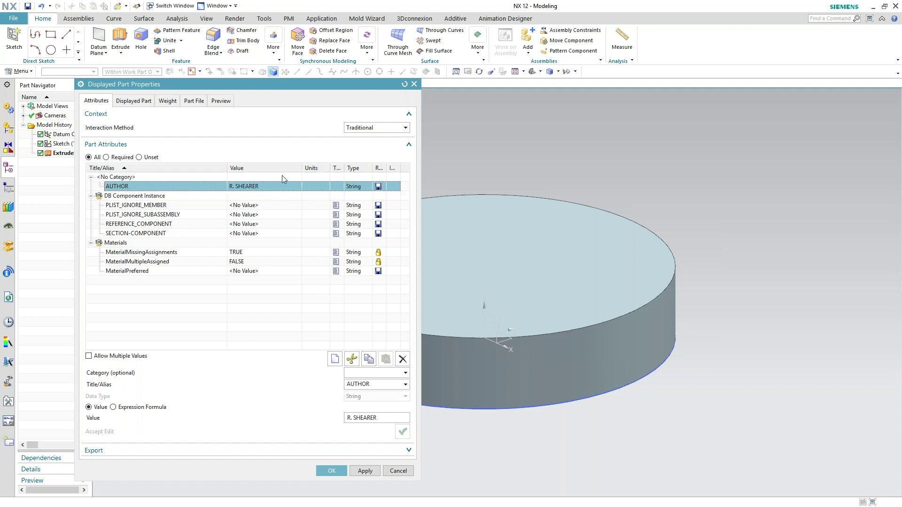
{"action": "left_click", "coordinate": [332, 472]}
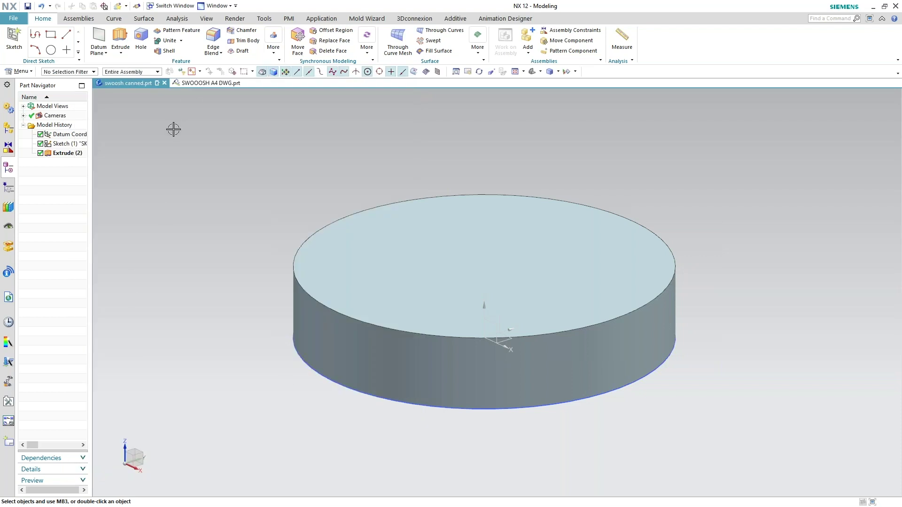
Add swoosh canned.prt as a component of the SWOOOSH A4 DWG drawing.
{"action": "left_click", "coordinate": [199, 84]}
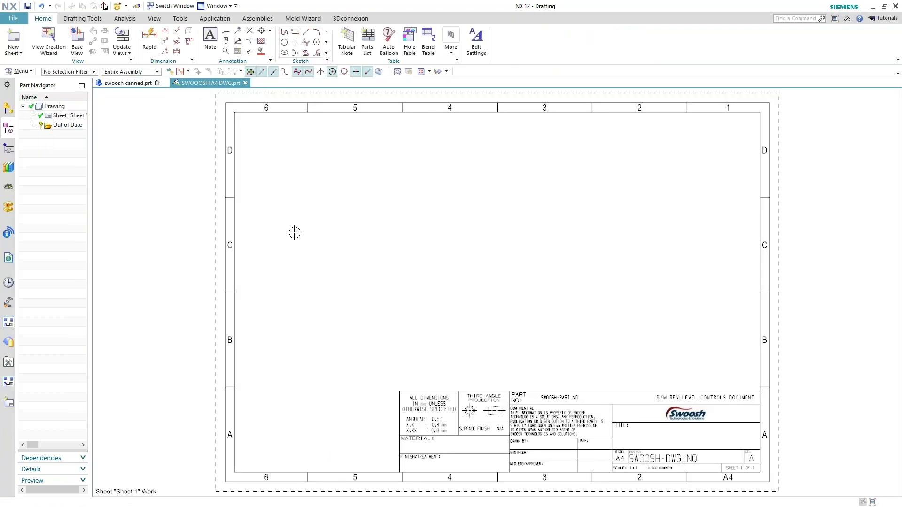
{"action": "left_click", "coordinate": [258, 19]}
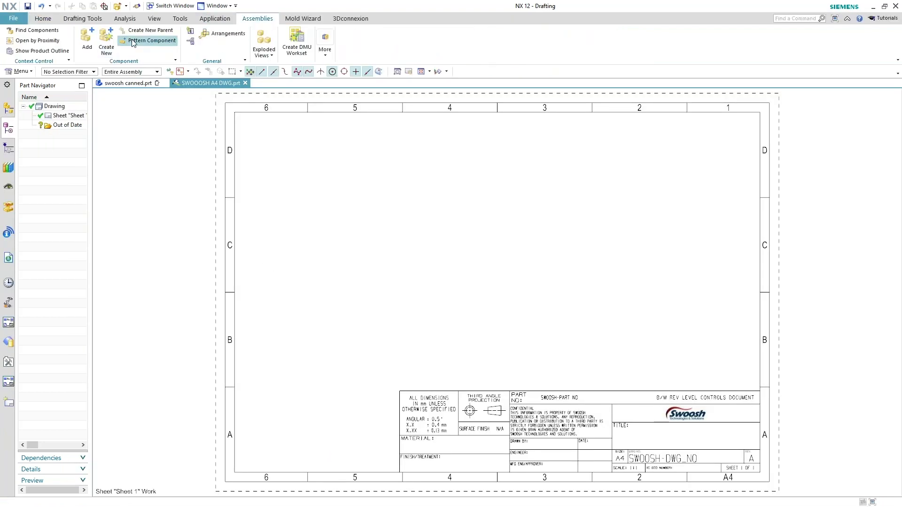
{"action": "left_click", "coordinate": [87, 37]}
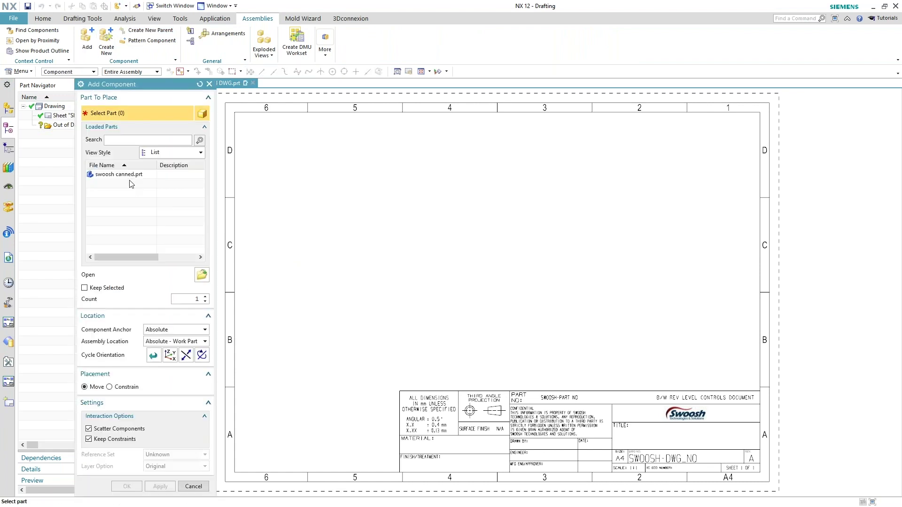
{"action": "left_click", "coordinate": [123, 174]}
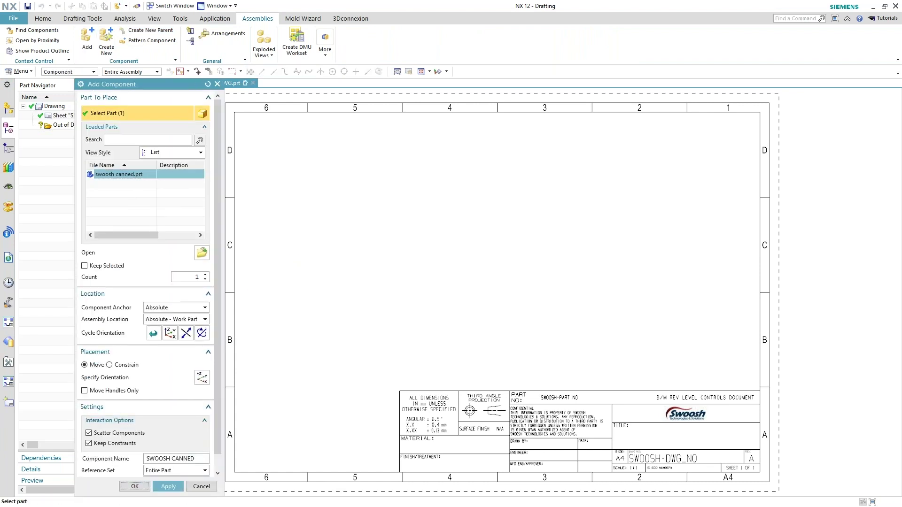
{"action": "left_click", "coordinate": [135, 486]}
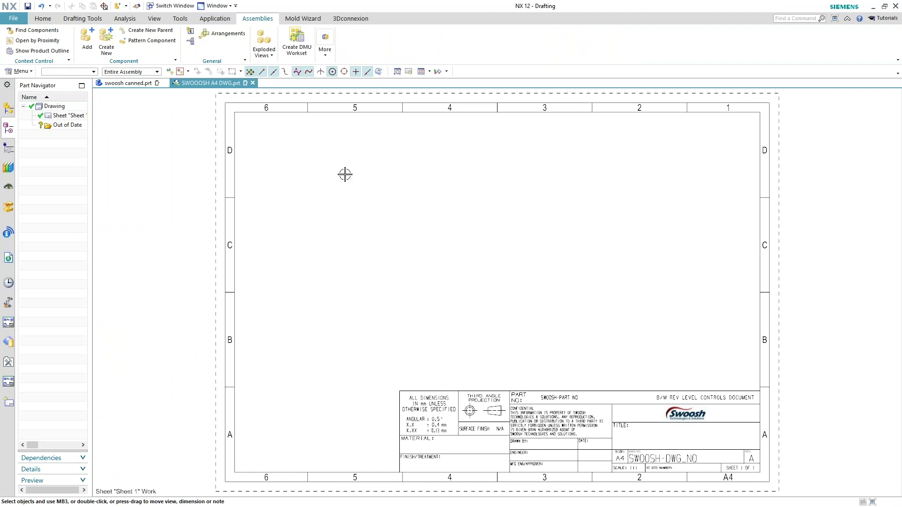
Show the Assembly Navigator and widen it to read the component names.
{"action": "left_click", "coordinate": [8, 108]}
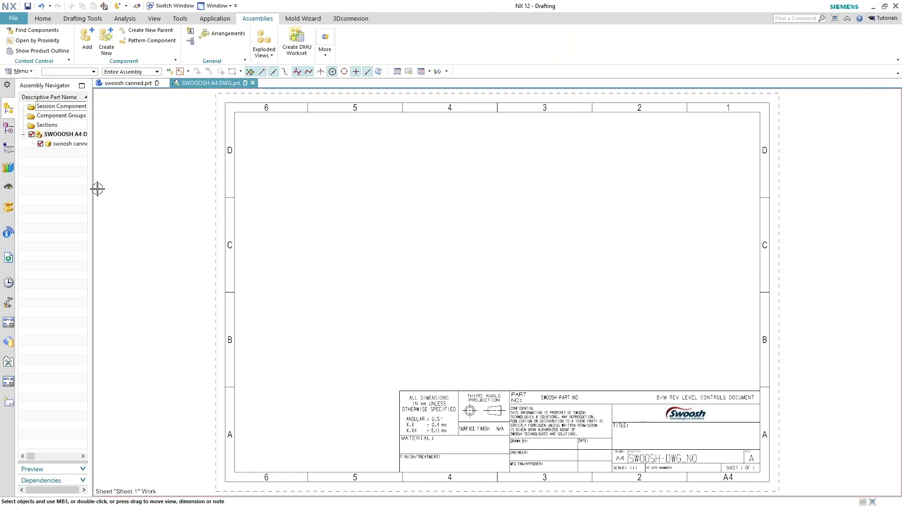
{"action": "left_click_drag", "start_coordinate": [97, 188], "coordinate": [153, 252]}
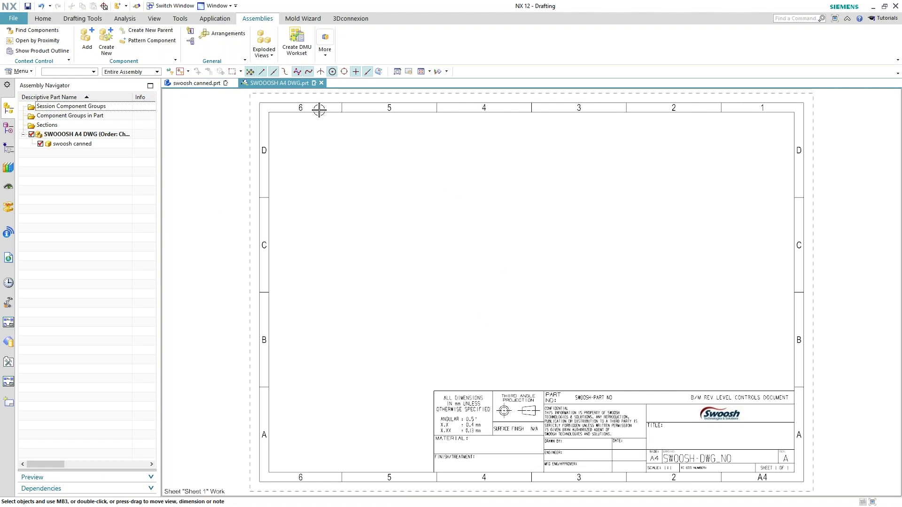
{"action": "left_click", "coordinate": [54, 24]}
Place an 'AUTHOR BUY:' note above the title block linked to swoosh canned's AUTHOR attribute.
{"action": "left_click", "coordinate": [210, 40]}
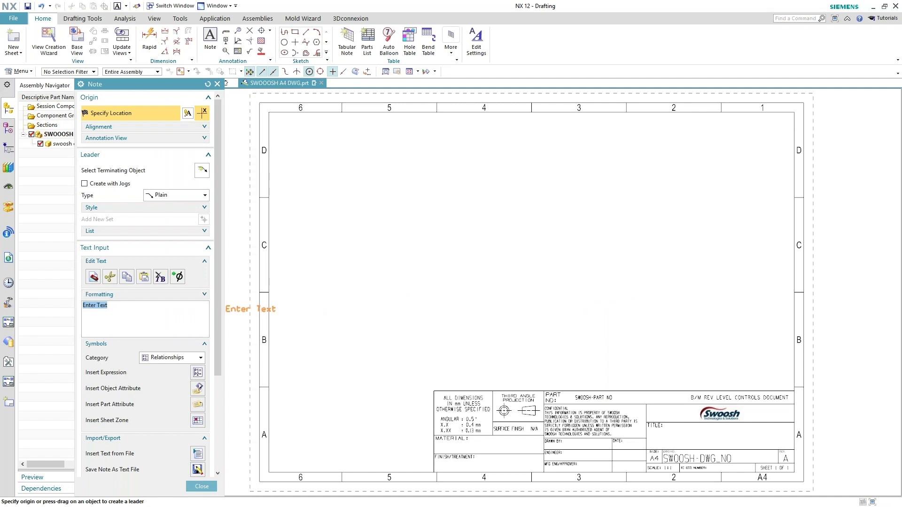
{"action": "type", "text": "AUTHOR BUY"}
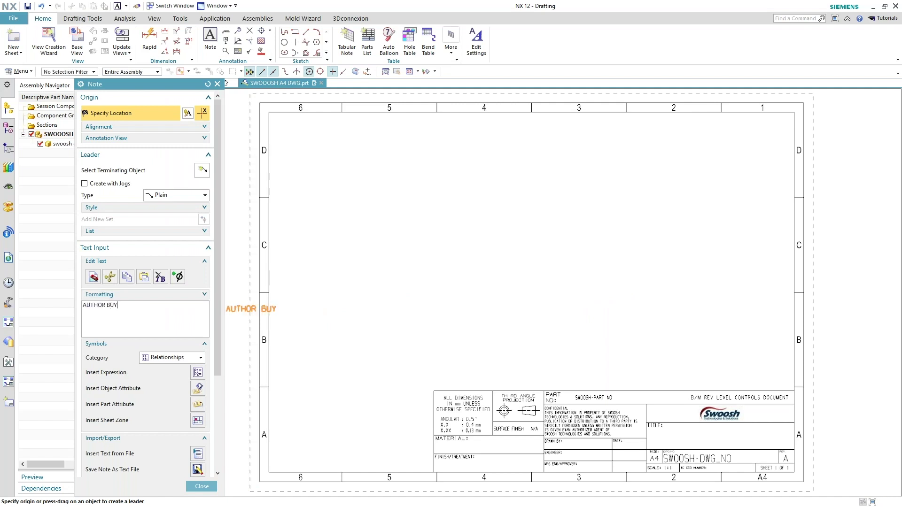
{"action": "type", "text": ":"}
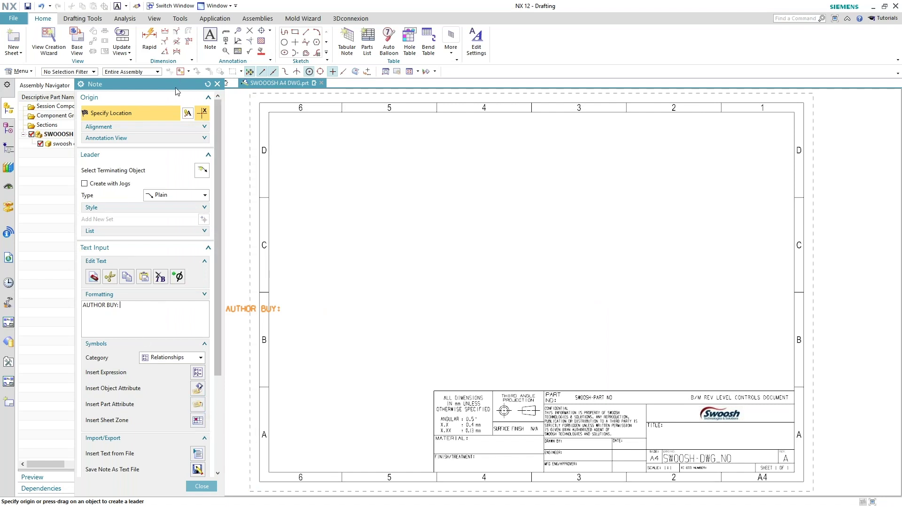
{"action": "left_click_drag", "start_coordinate": [175, 92], "coordinate": [286, 66]}
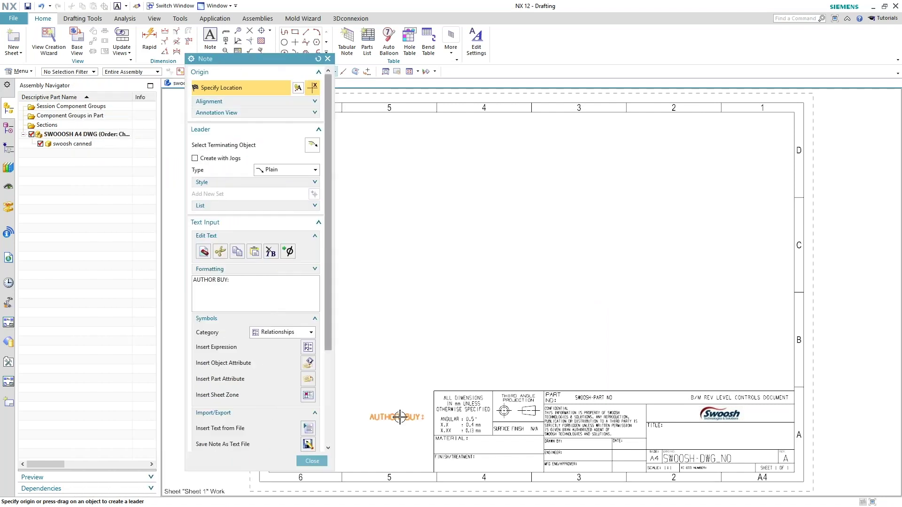
{"action": "left_click", "coordinate": [309, 365]}
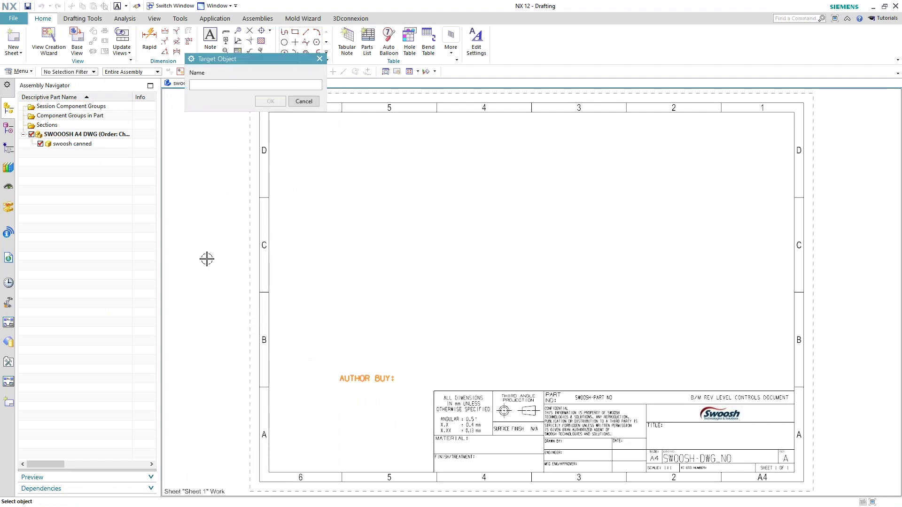
{"action": "left_click", "coordinate": [79, 144]}
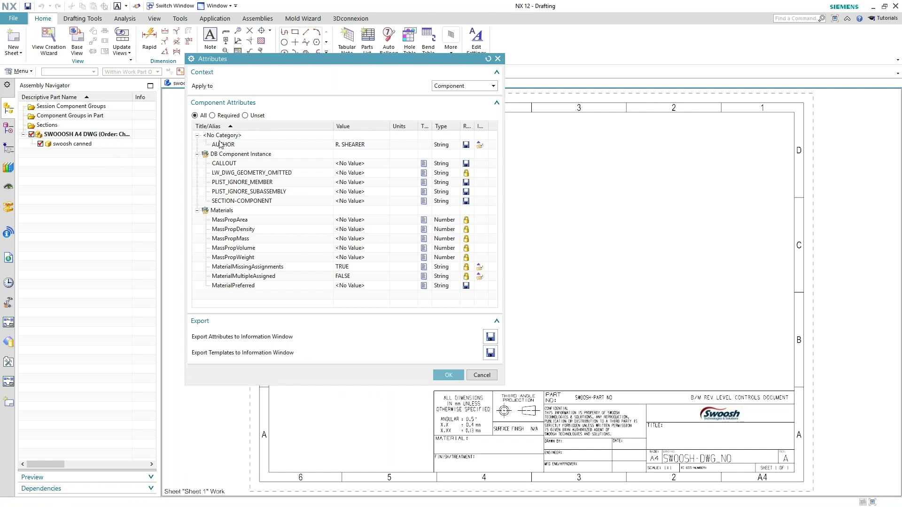
{"action": "left_click", "coordinate": [232, 147]}
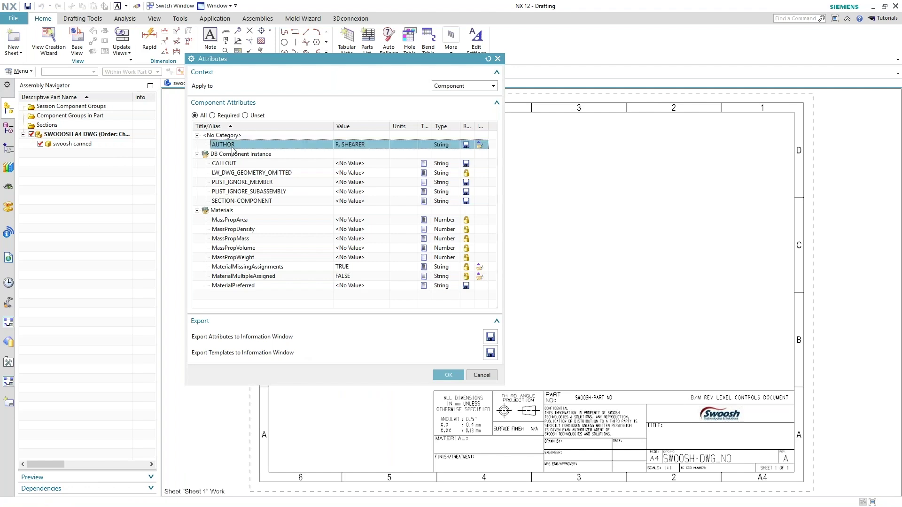
{"action": "left_click", "coordinate": [449, 376]}
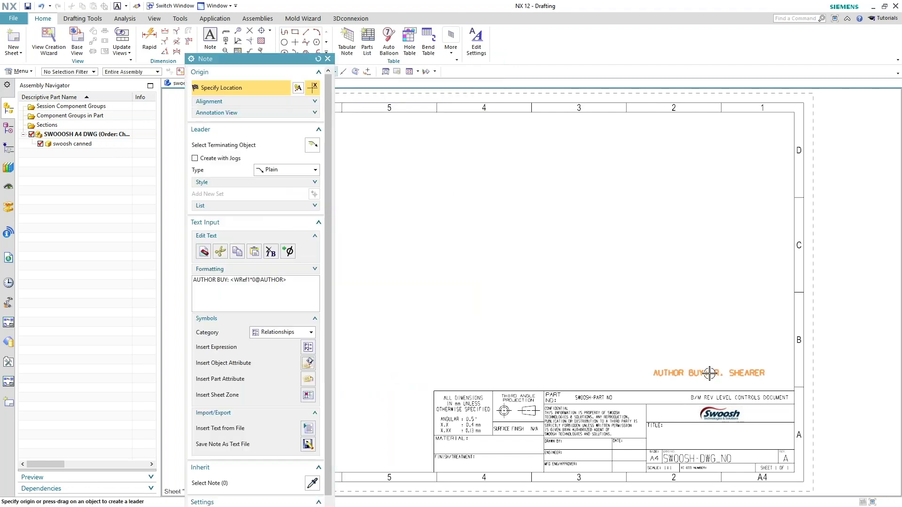
{"action": "left_click", "coordinate": [658, 375]}
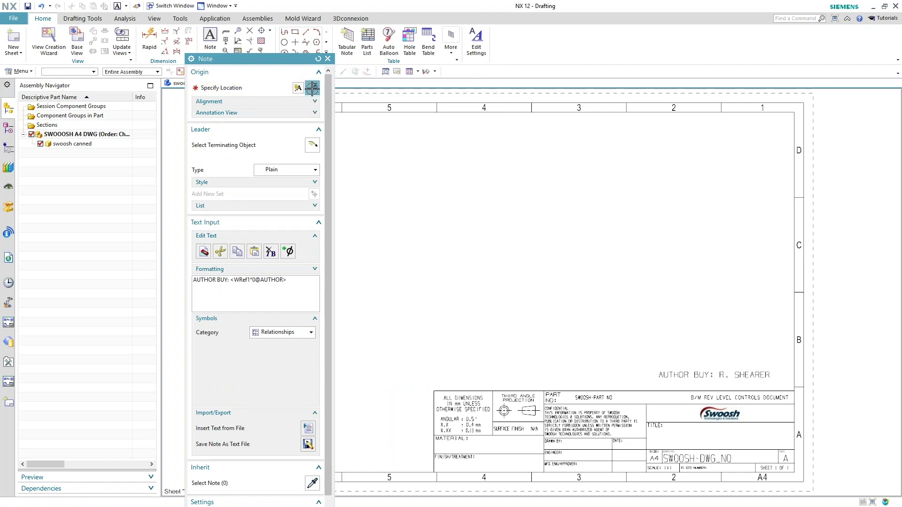
{"action": "left_click", "coordinate": [327, 58]}
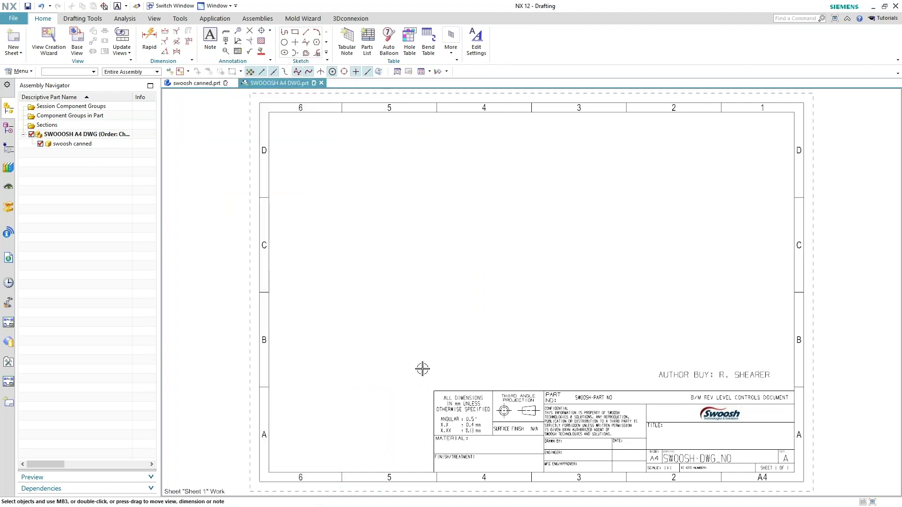
Open the swoosh canned component's properties and select its AUTHOR attribute.
{"action": "right_click", "coordinate": [80, 145]}
{"action": "left_click", "coordinate": [107, 325]}
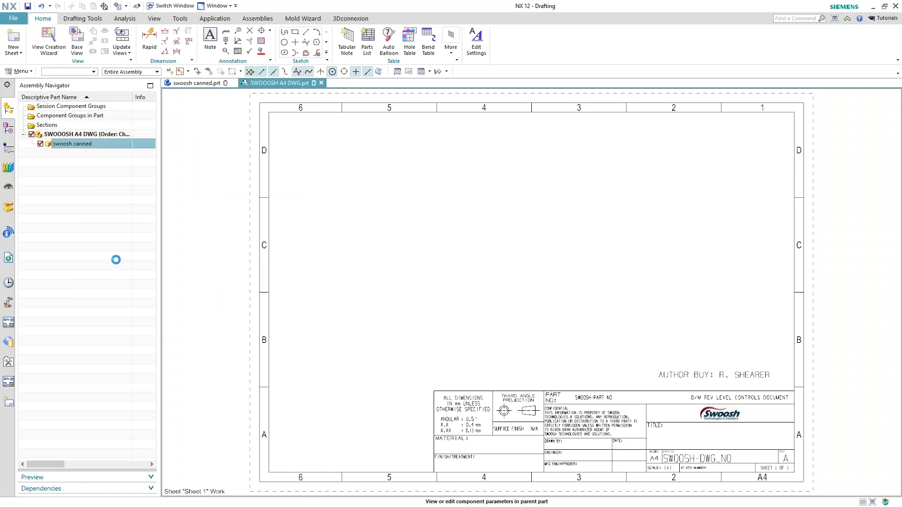
{"action": "left_click", "coordinate": [239, 76]}
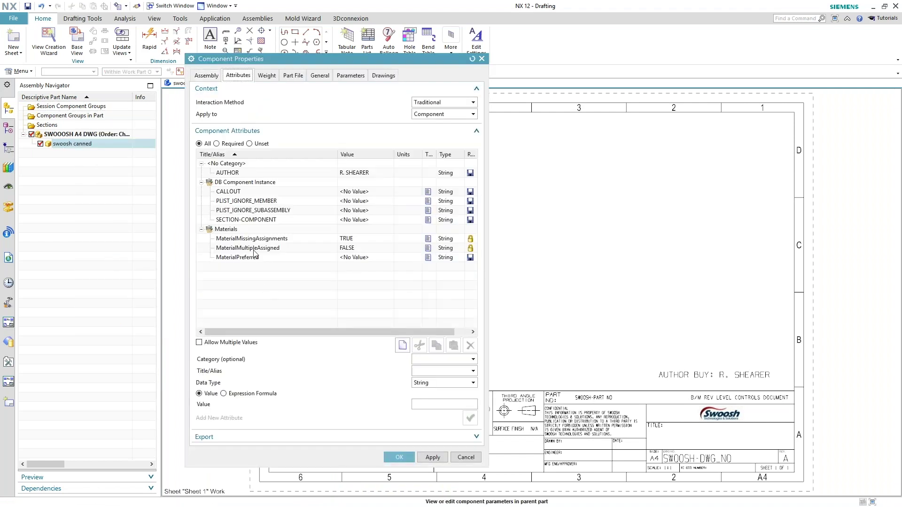
{"action": "left_click", "coordinate": [303, 173]}
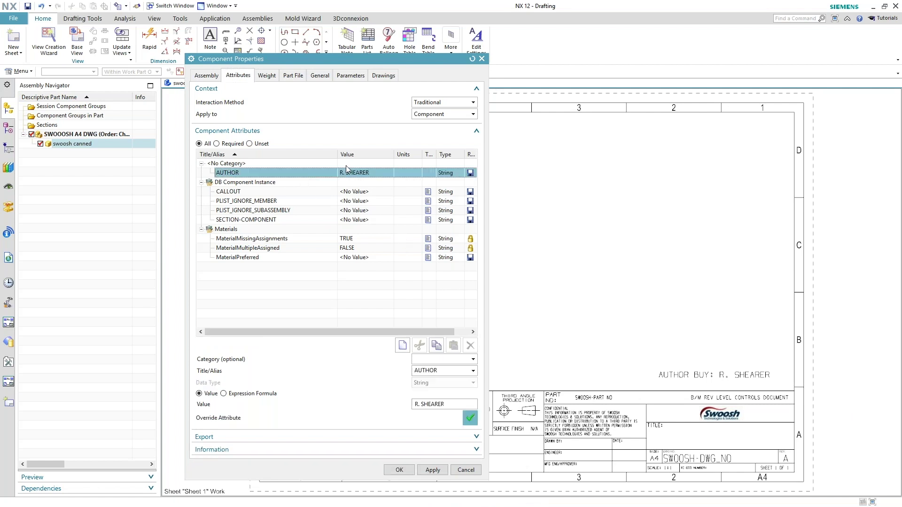
Replace the AUTHOR value with a different author's name and apply it.
{"action": "left_click", "coordinate": [446, 405]}
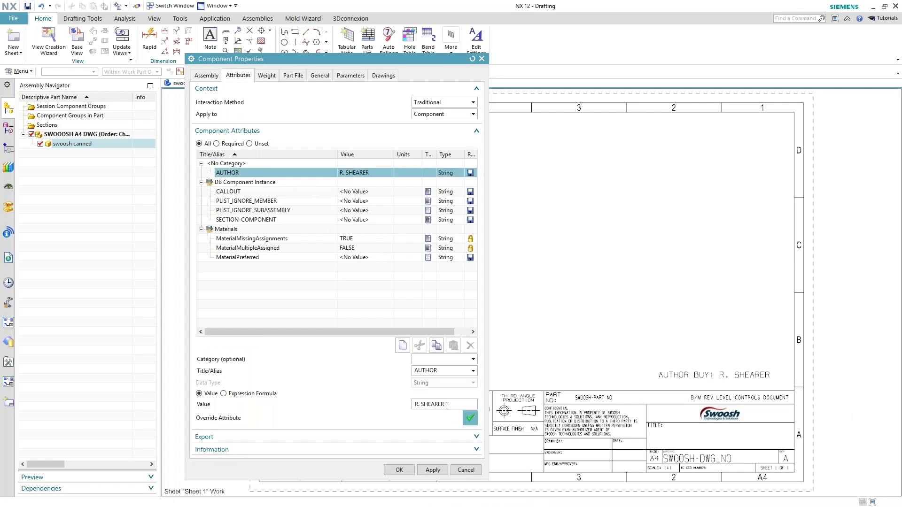
{"action": "key", "text": "BackSpace"}
{"action": "key", "text": "BackSpace"}
{"action": "key", "text": "BackSpace"}
{"action": "key", "text": "BackSpace"}
{"action": "key", "text": "BackSpace"}
{"action": "key", "text": "BackSpace"}
{"action": "key", "text": "BackSpace"}
{"action": "key", "text": "BackSpace"}
{"action": "key", "text": "BackSpace"}
{"action": "key", "text": "BackSpace"}
{"action": "type", "text": "t. gO"}
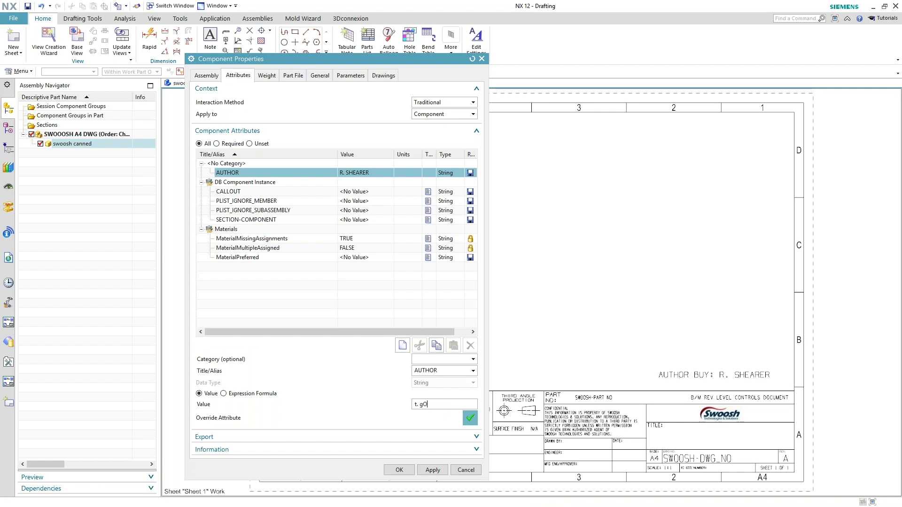
{"action": "type", "text": "SSAMAR"}
{"action": "left_click", "coordinate": [420, 405]}
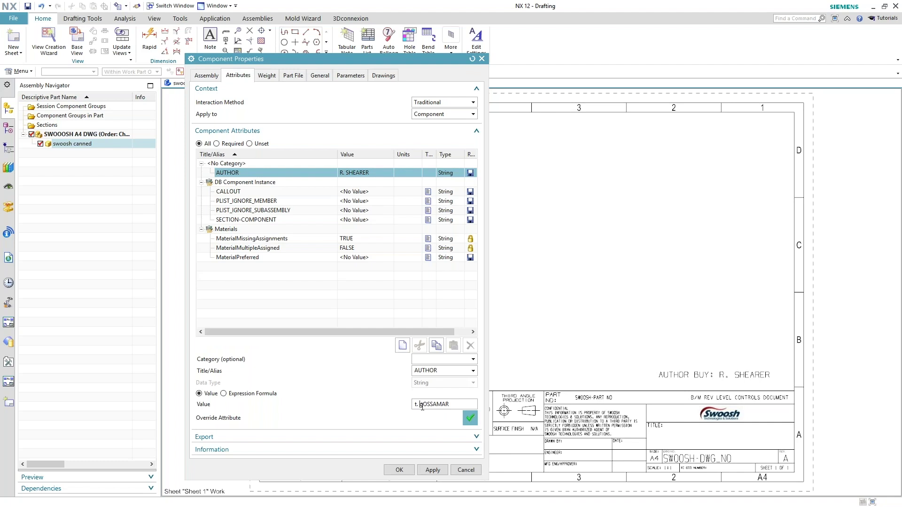
{"action": "key", "text": "BackSpace"}
{"action": "key", "text": "BackSpace"}
{"action": "type", "text": "T.G"}
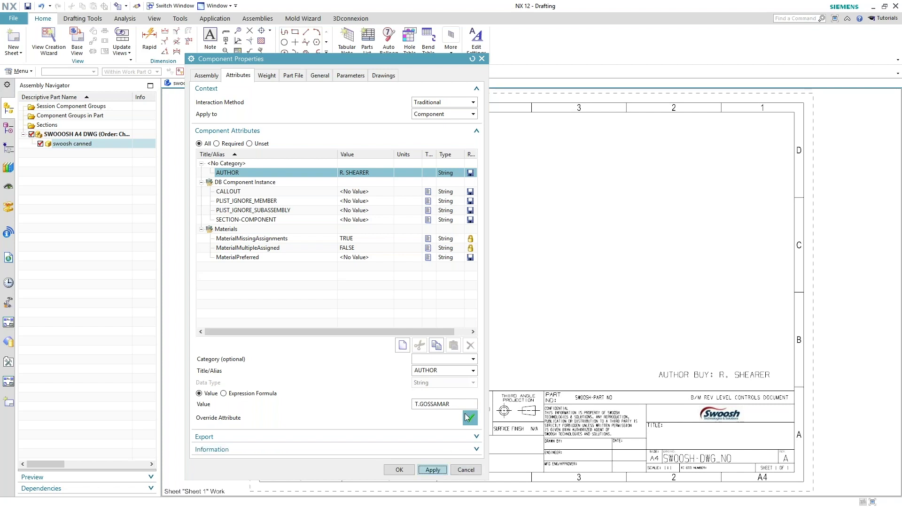
{"action": "left_click", "coordinate": [433, 470]}
{"action": "left_click", "coordinate": [400, 470]}
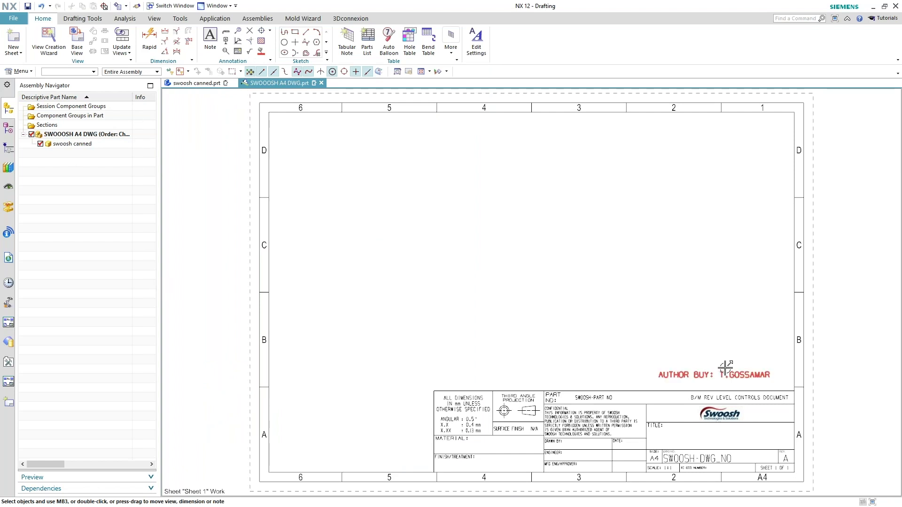
{"action": "left_click", "coordinate": [97, 143]}
{"action": "left_click", "coordinate": [117, 133]}
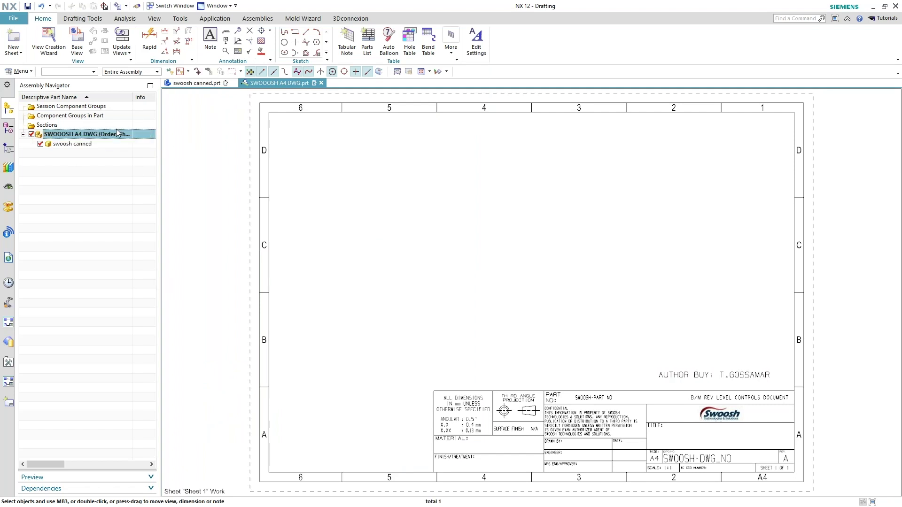
{"action": "left_click", "coordinate": [21, 20]}
{"action": "left_click", "coordinate": [30, 193]}
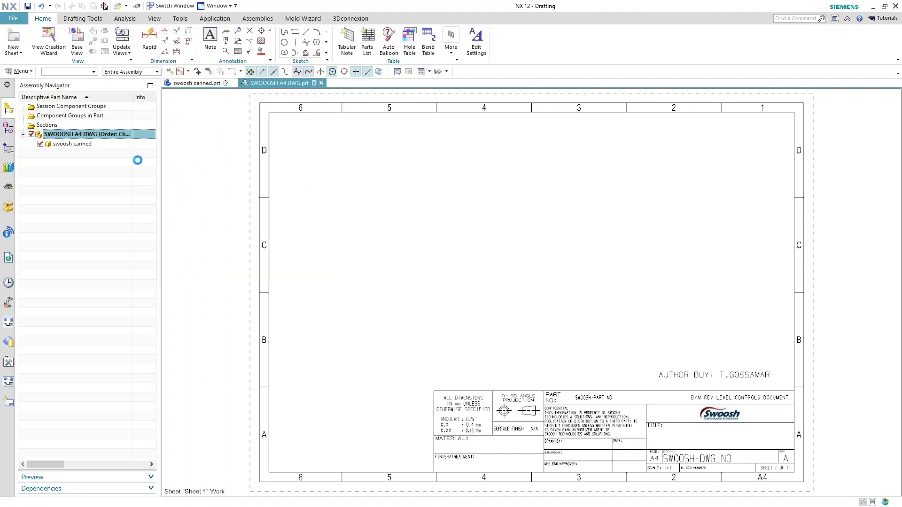
{"action": "left_click", "coordinate": [207, 75]}
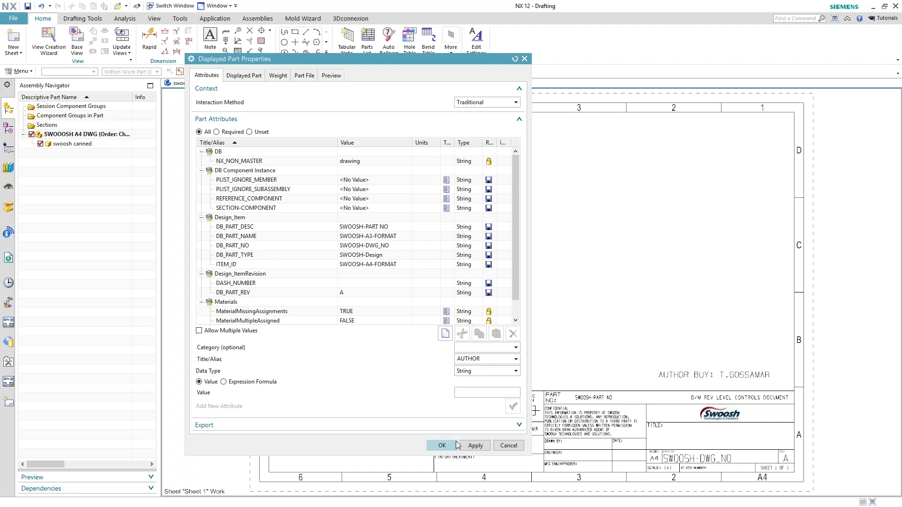
{"action": "left_click", "coordinate": [442, 445]}
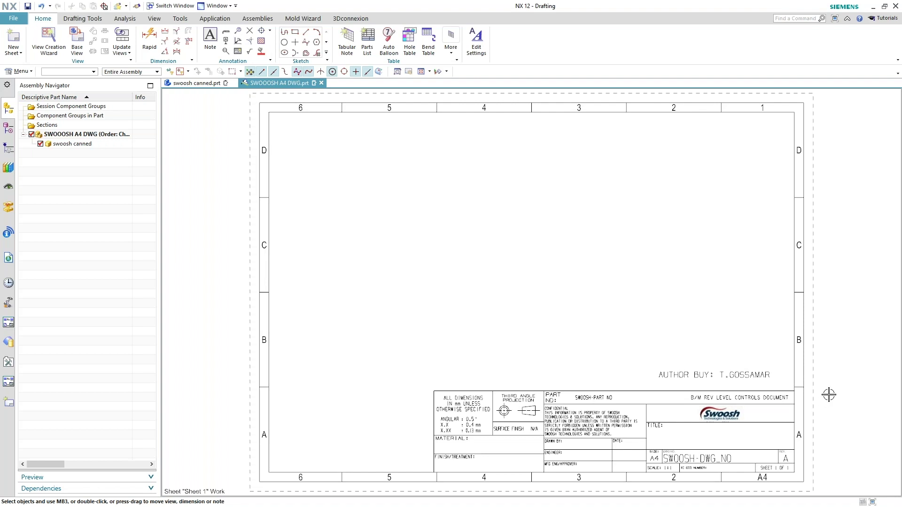
{"action": "left_click", "coordinate": [15, 20]}
{"action": "left_click", "coordinate": [24, 32]}
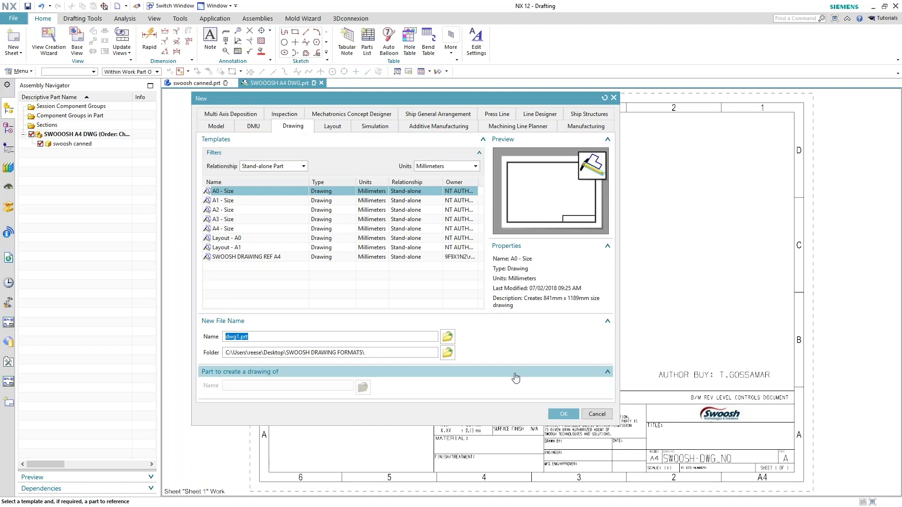
{"action": "left_click", "coordinate": [591, 416]}
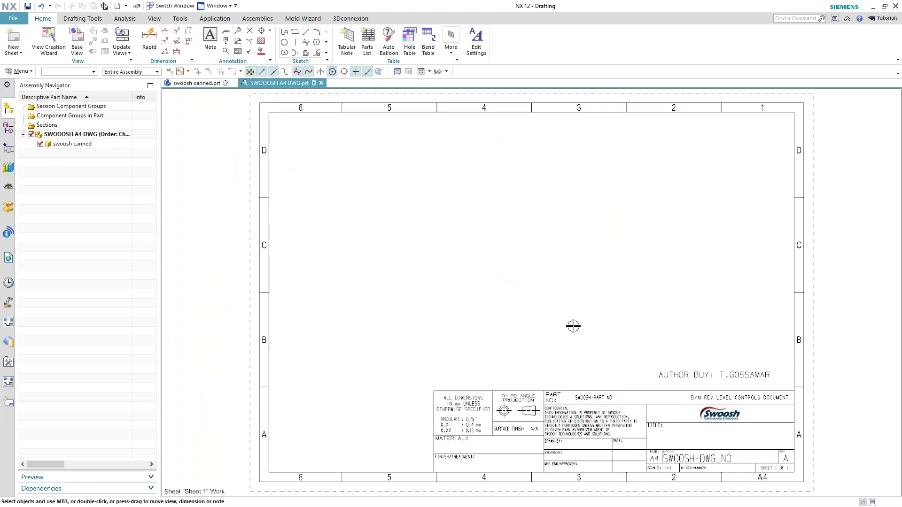
Browse File Explorer to C:\Program Files\Siemens\NX 12.0 and into its UGII folder.
{"action": "key", "text": "super+e"}
{"action": "left_click", "coordinate": [141, 287]}
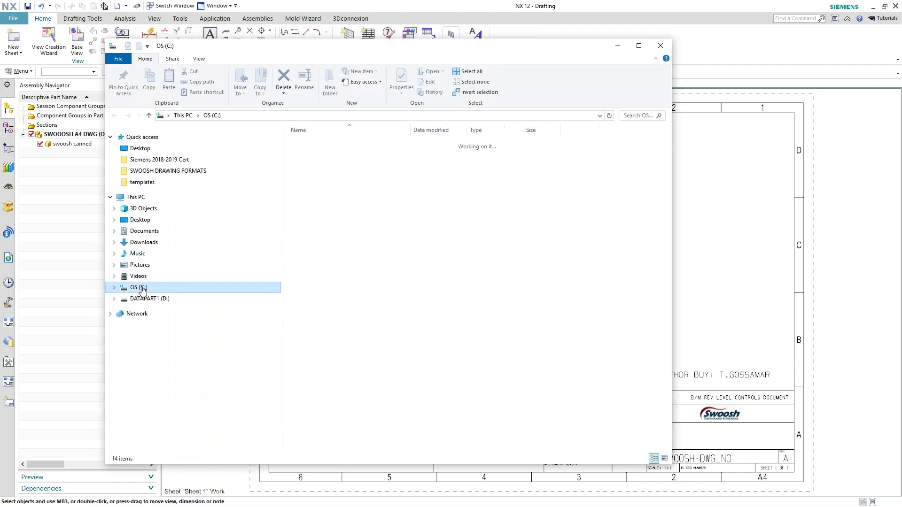
{"action": "double_click", "coordinate": [324, 214]}
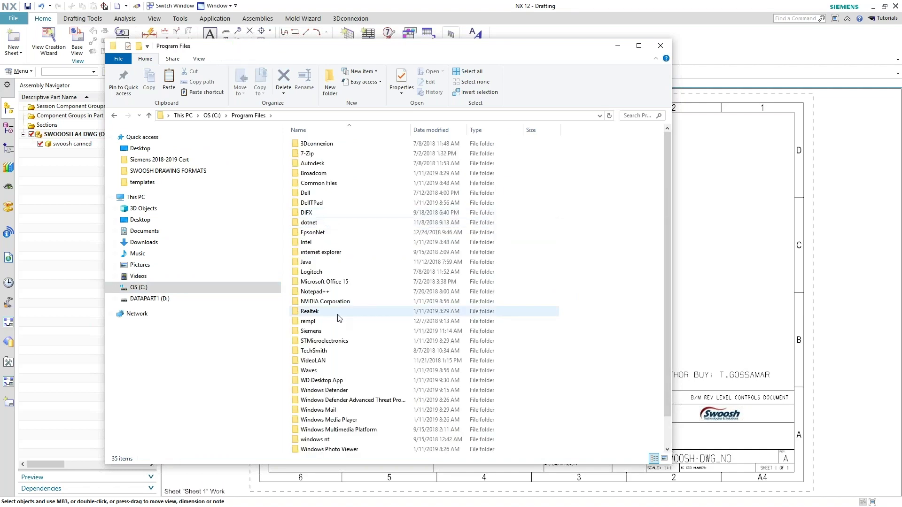
{"action": "scroll", "coordinate": [346, 266], "scroll_direction": "down", "scroll_amount": 1}
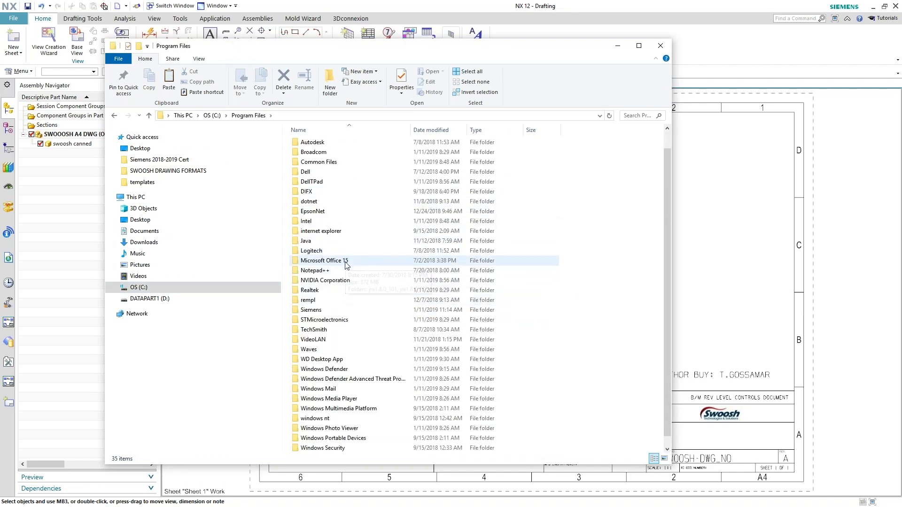
{"action": "double_click", "coordinate": [343, 311]}
{"action": "double_click", "coordinate": [326, 164]}
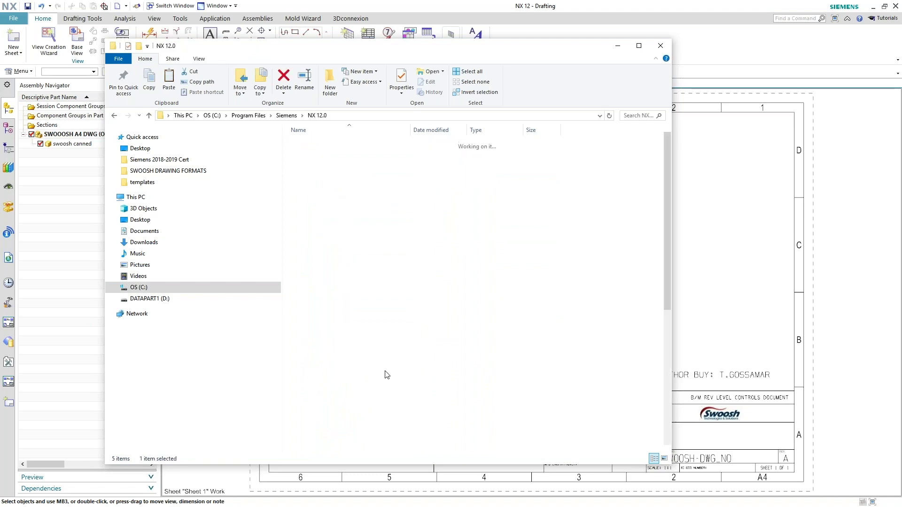
{"action": "scroll", "coordinate": [378, 373], "scroll_direction": "down", "scroll_amount": 8}
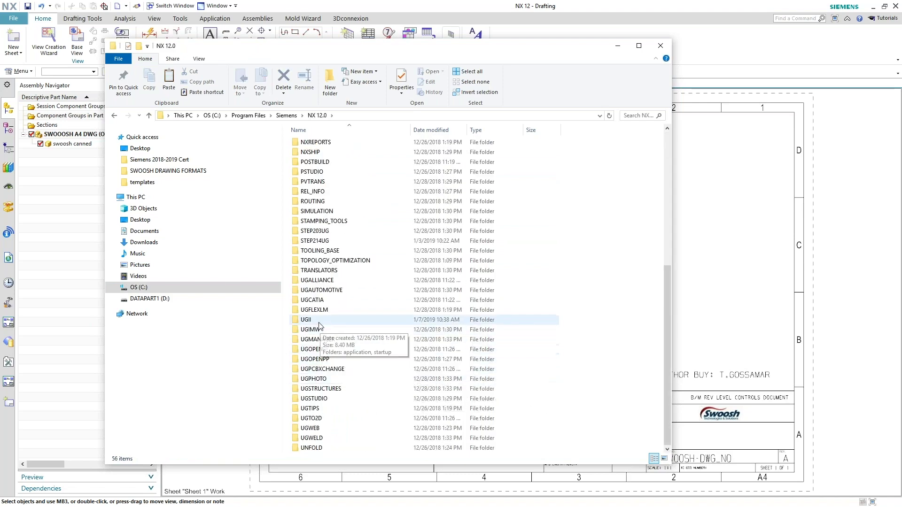
{"action": "double_click", "coordinate": [314, 321]}
{"action": "scroll", "coordinate": [357, 371], "scroll_direction": "down", "scroll_amount": 7}
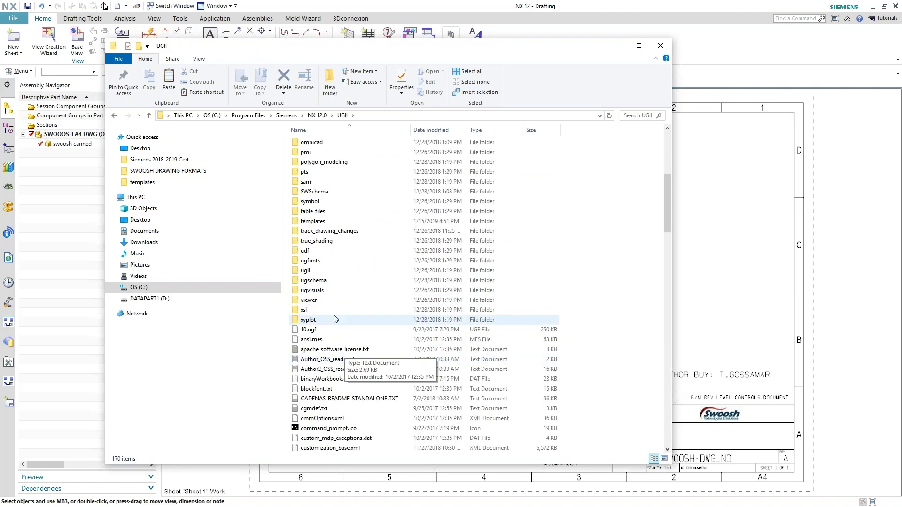
{"action": "scroll", "coordinate": [332, 312], "scroll_direction": "up", "scroll_amount": 6}
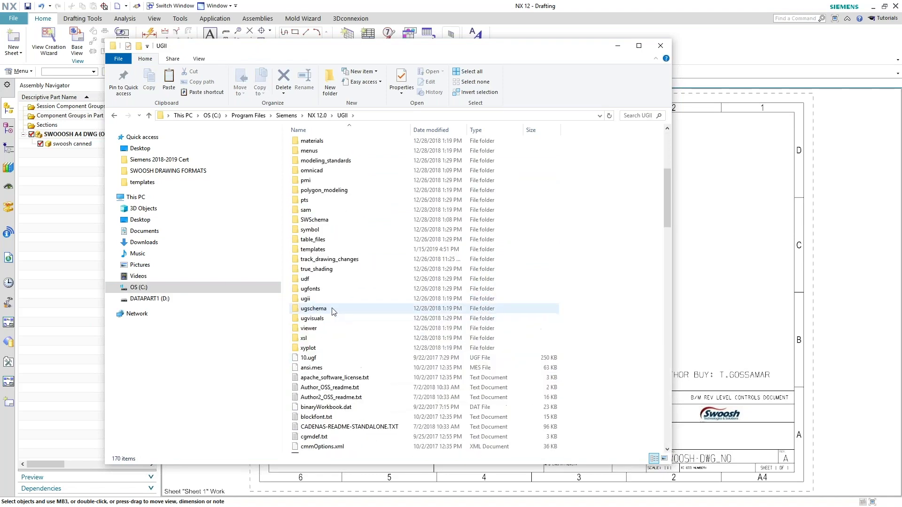
Go to NX 12.0\DRAFTING\templates and select ugs_drawing_templates.pax.
{"action": "left_click", "coordinate": [322, 116]}
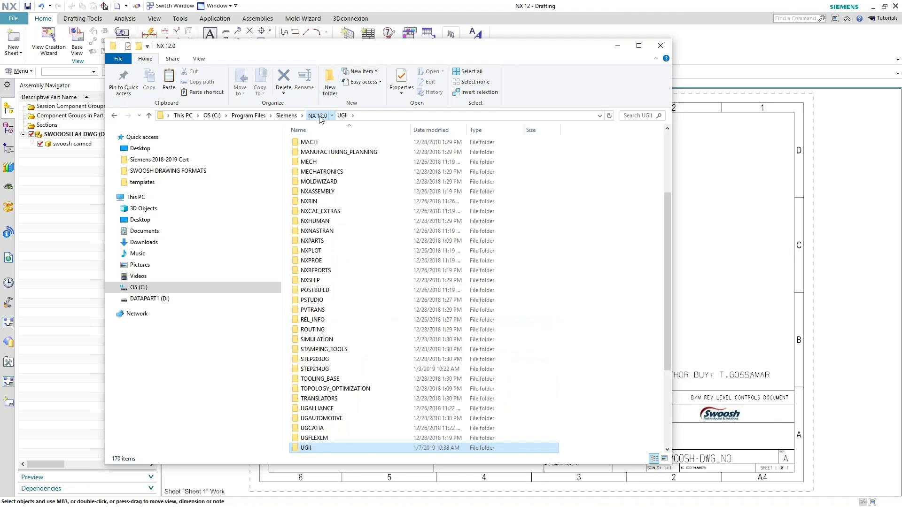
{"action": "scroll", "coordinate": [325, 197], "scroll_direction": "up", "scroll_amount": 4}
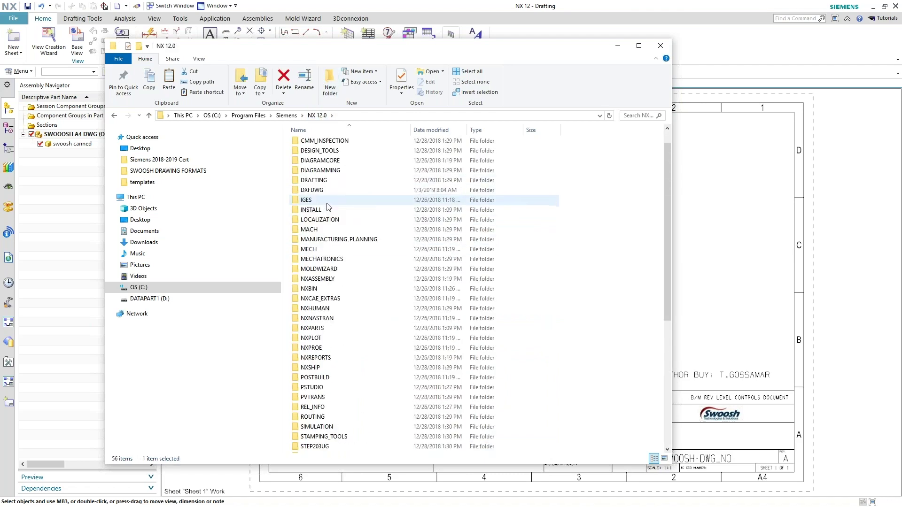
{"action": "double_click", "coordinate": [322, 203]}
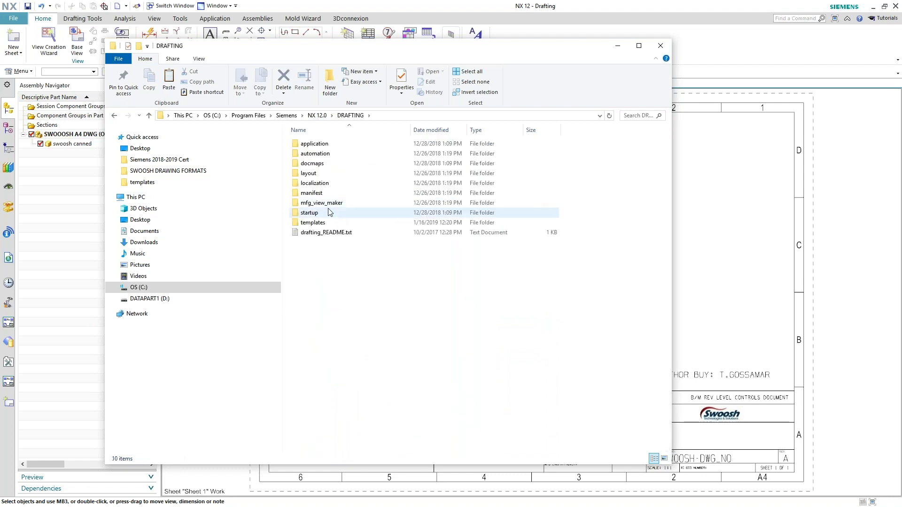
{"action": "double_click", "coordinate": [324, 222]}
{"action": "scroll", "coordinate": [338, 328], "scroll_direction": "down", "scroll_amount": 5}
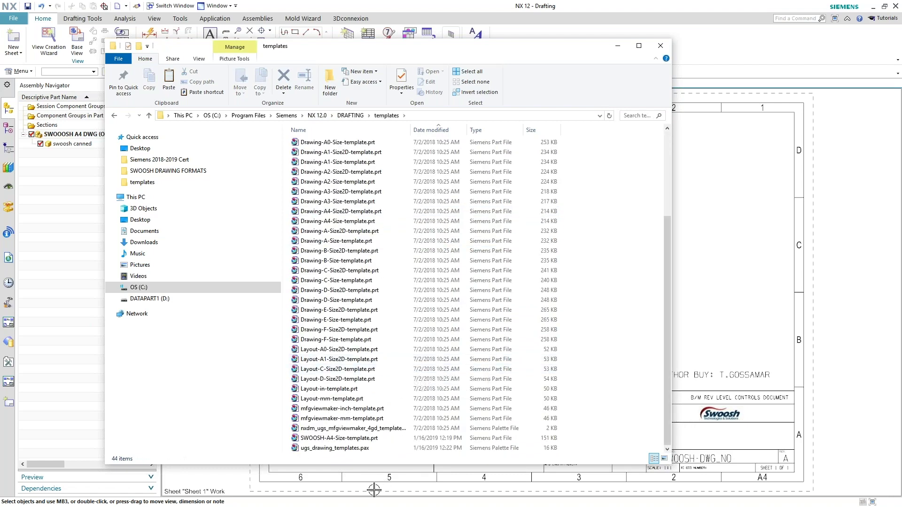
{"action": "left_click", "coordinate": [358, 448]}
{"action": "right_click", "coordinate": [358, 448]}
In Notepad++, change FileNewTab in ugs_drawing_templates.pax to 'SWOOSH Drawing', save, and close.
{"action": "left_click", "coordinate": [385, 314]}
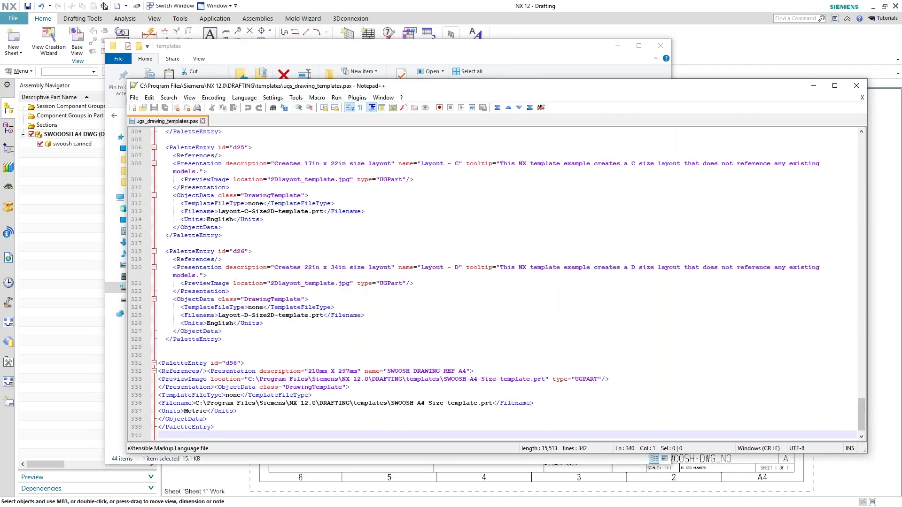
{"action": "left_click_drag", "start_coordinate": [860, 413], "coordinate": [861, 141]}
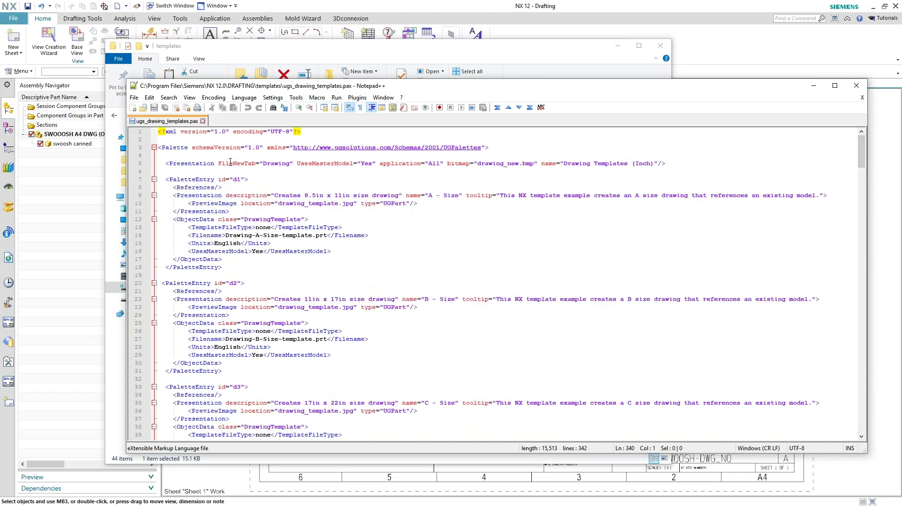
{"action": "double_click", "coordinate": [261, 163]}
{"action": "key", "text": "shift+Left"}
{"action": "key", "text": "shift+Left"}
{"action": "key", "text": "shift+Left"}
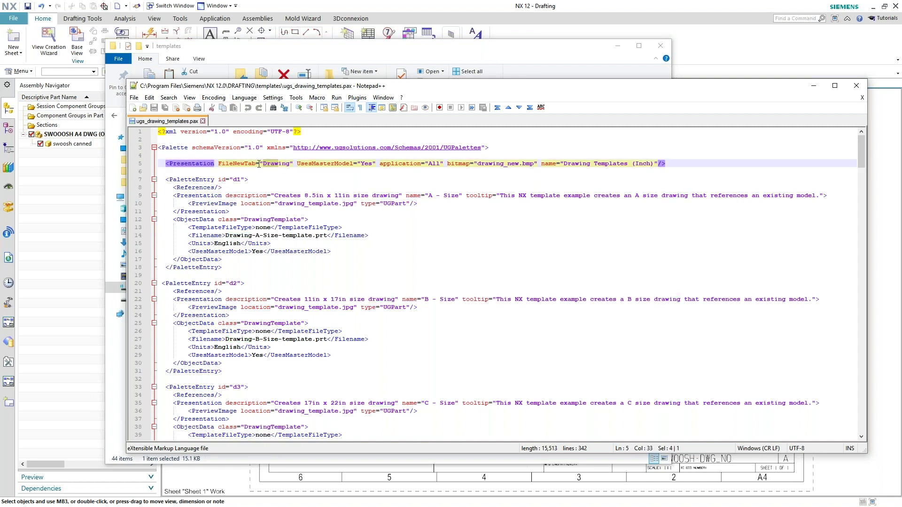
{"action": "left_click", "coordinate": [267, 164]}
{"action": "type", "text": "SWOOSH"}
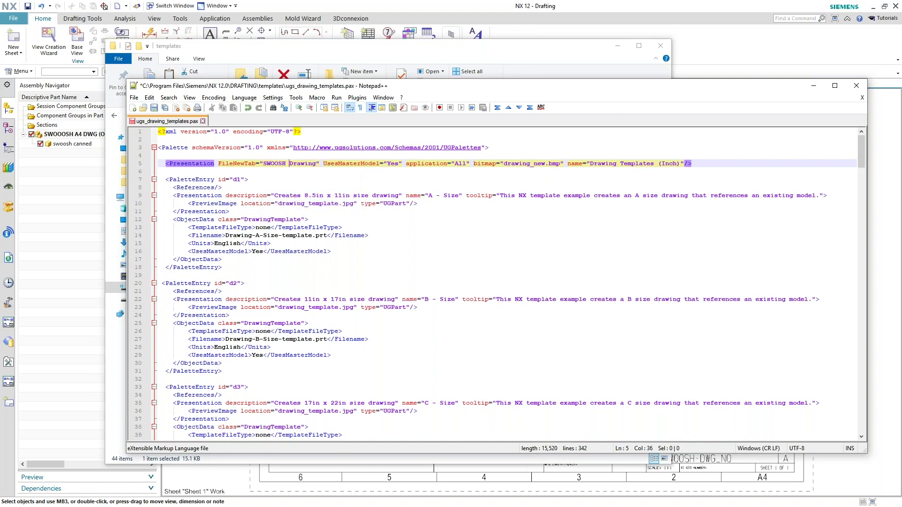
{"action": "left_click", "coordinate": [155, 108]}
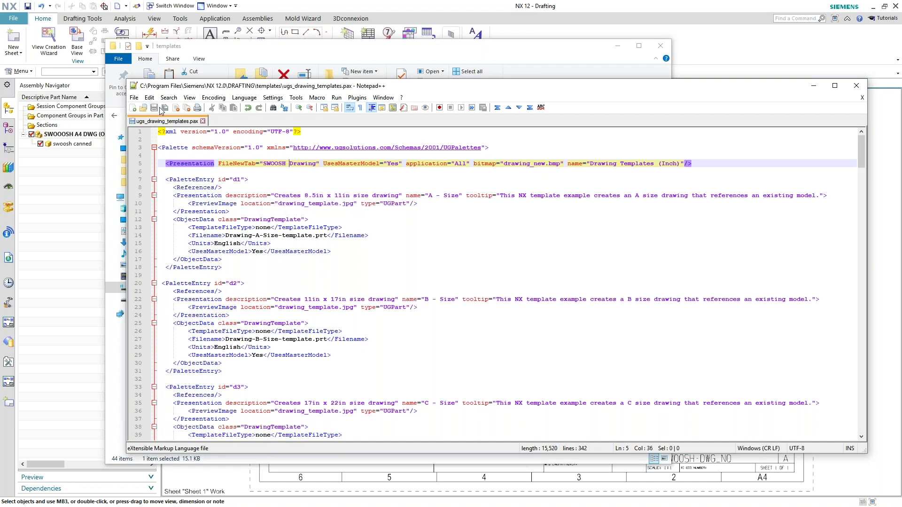
{"action": "left_click", "coordinate": [854, 87]}
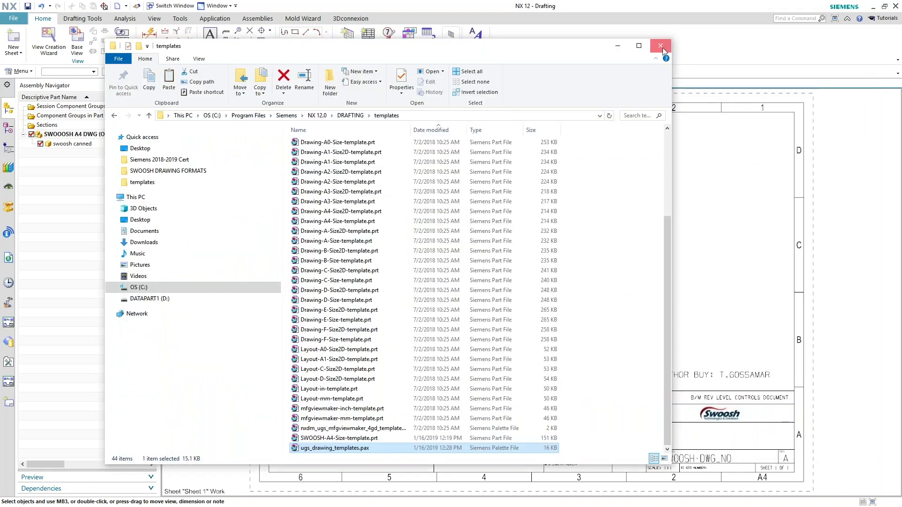
Close File Explorer, exit NX past the unsaved-changes prompt, then bring NX back up.
{"action": "left_click", "coordinate": [661, 46]}
{"action": "left_click", "coordinate": [13, 18]}
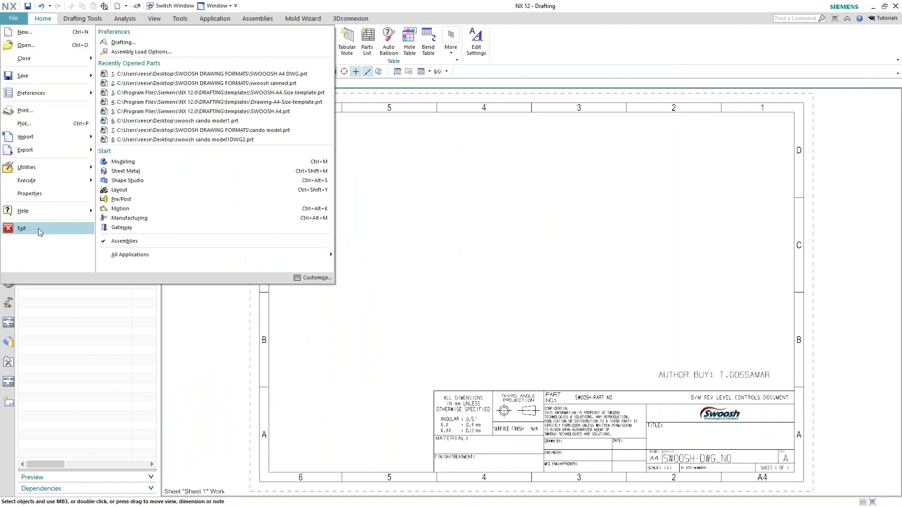
{"action": "left_click", "coordinate": [39, 230]}
{"action": "left_click", "coordinate": [440, 280]}
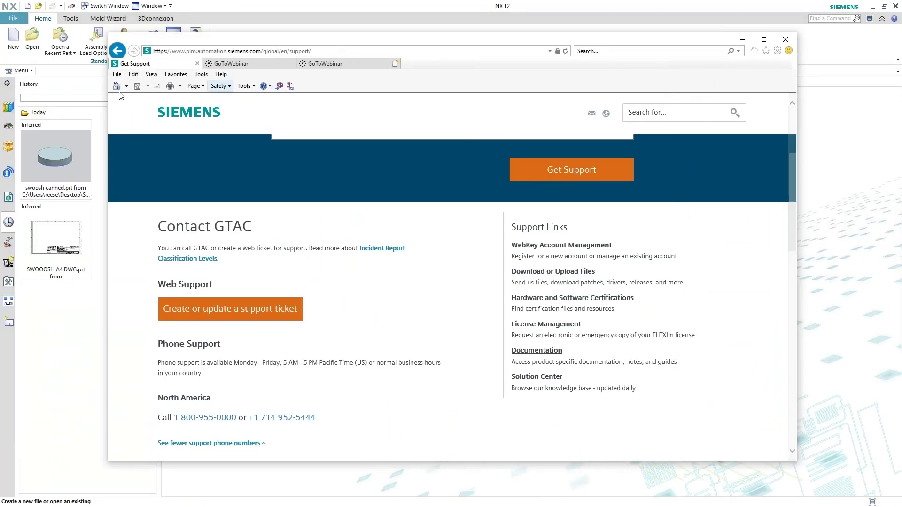
{"action": "left_click", "coordinate": [135, 17]}
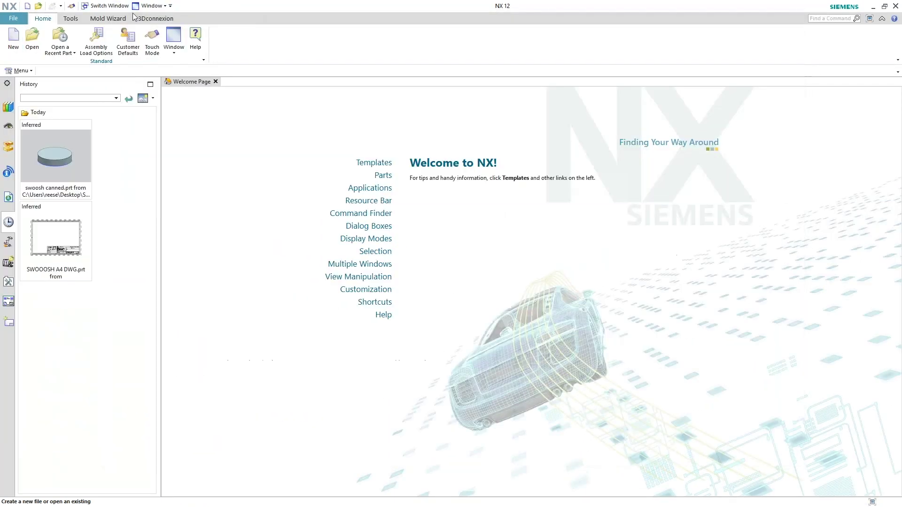
{"action": "left_click", "coordinate": [18, 19]}
{"action": "left_click", "coordinate": [23, 31]}
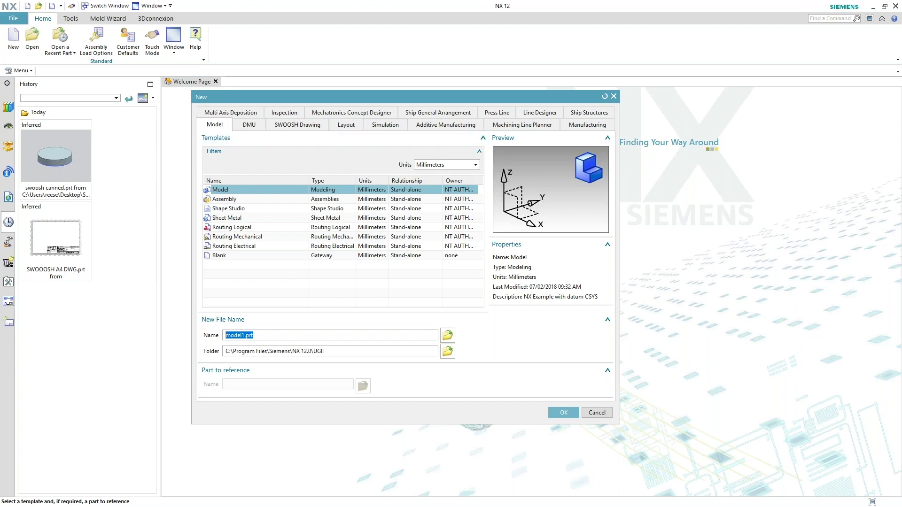
{"action": "left_click", "coordinate": [596, 412]}
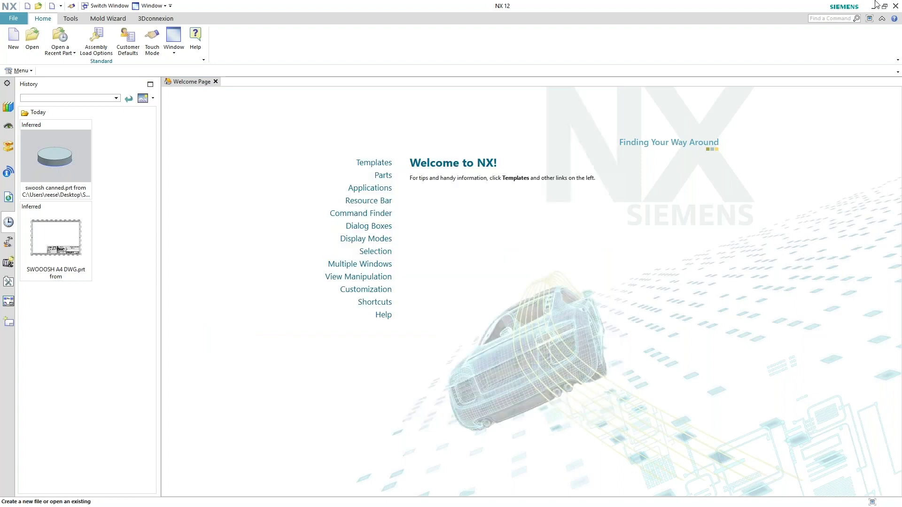
{"action": "left_click", "coordinate": [670, 504]}
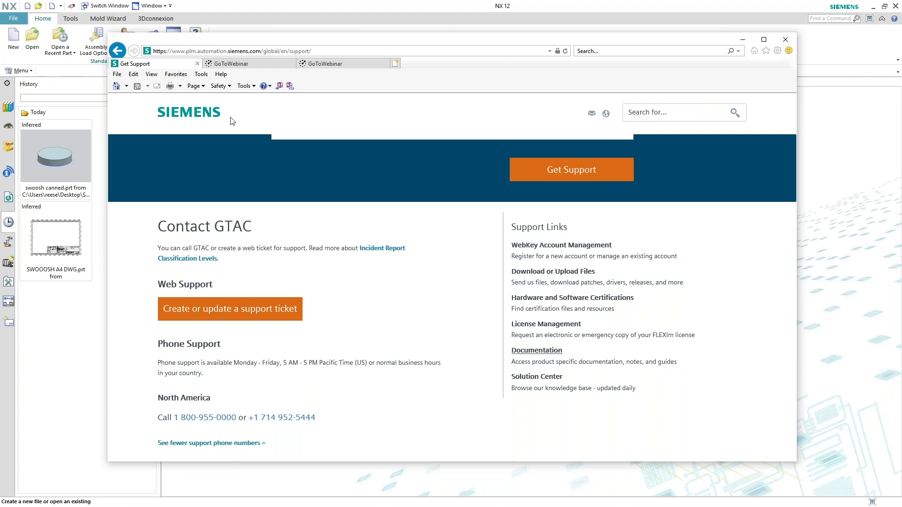
Open GTAC Documentation in a new tab and go to the NX documentation page.
{"action": "left_click", "coordinate": [543, 351]}
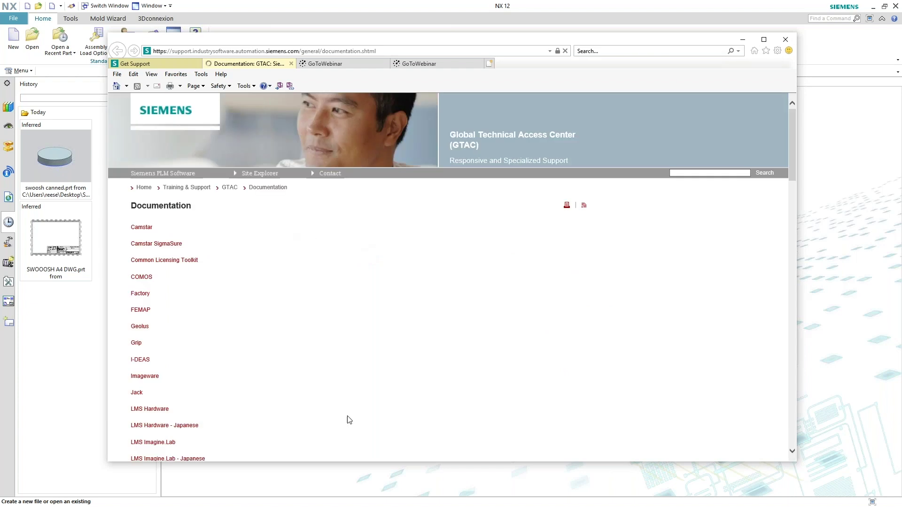
{"action": "scroll", "coordinate": [329, 385], "scroll_direction": "down", "scroll_amount": 5}
{"action": "scroll", "coordinate": [237, 352], "scroll_direction": "down", "scroll_amount": 3}
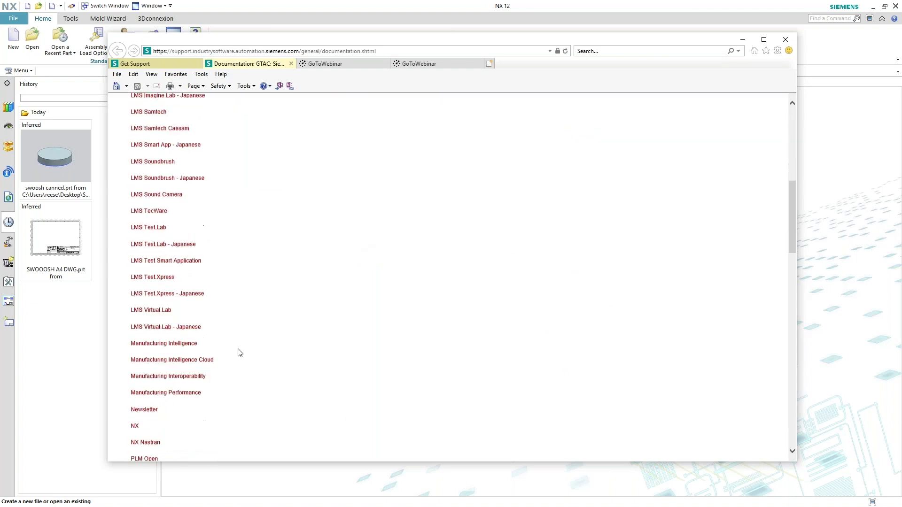
{"action": "left_click", "coordinate": [136, 404]}
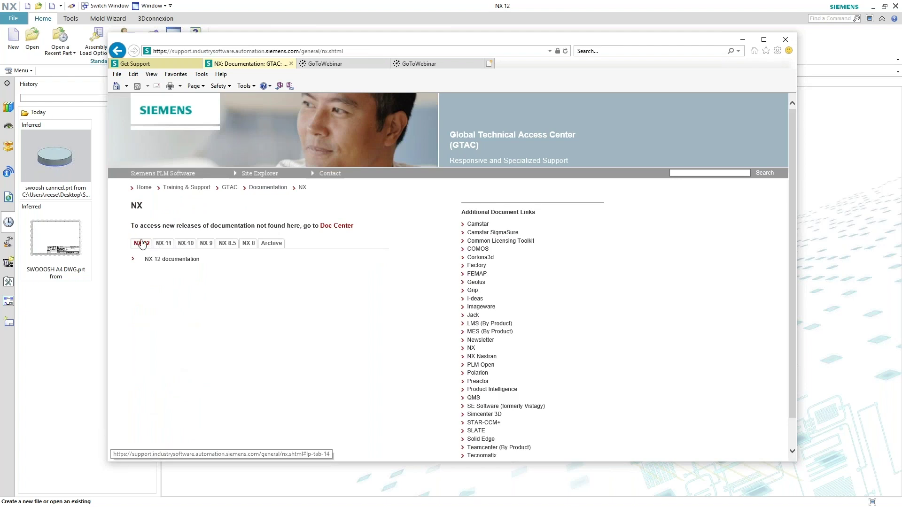
Open the NX 12 documentation, expand Design (CAD), view Drafting, then return to the Help home page.
{"action": "left_click", "coordinate": [170, 263]}
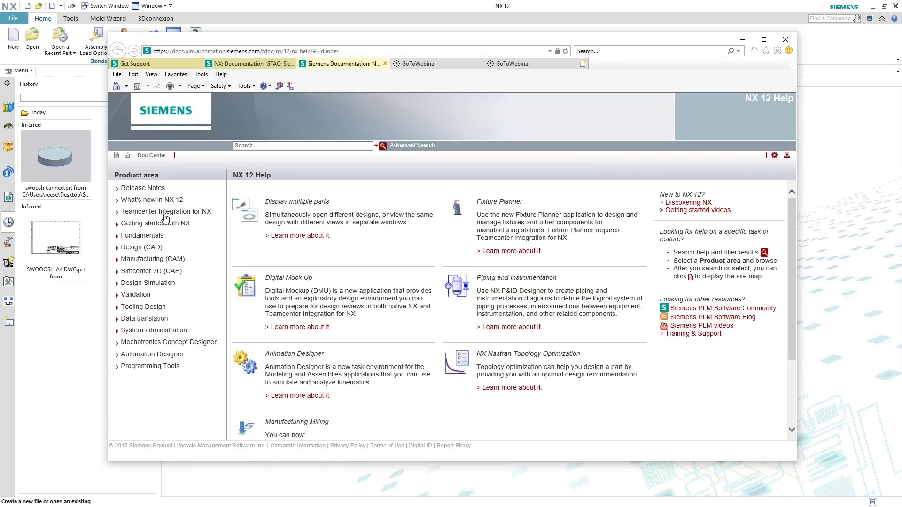
{"action": "left_click", "coordinate": [131, 248]}
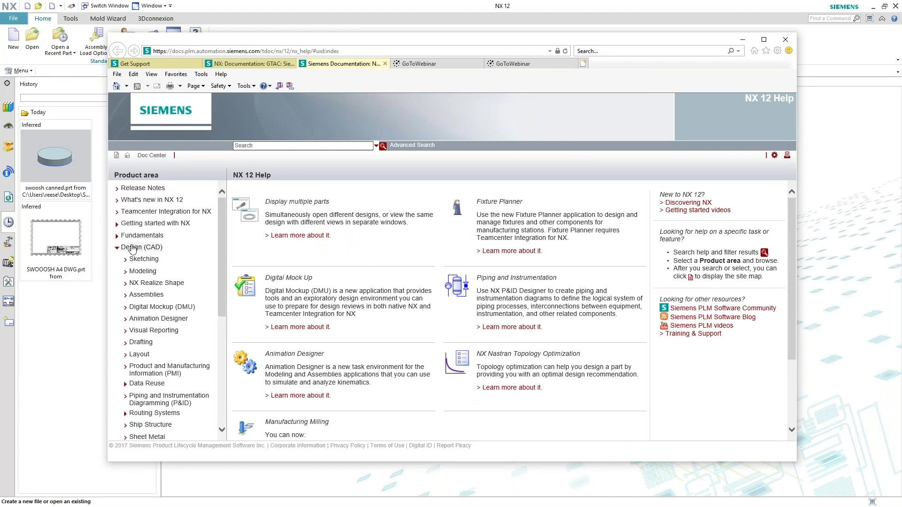
{"action": "left_click", "coordinate": [146, 345]}
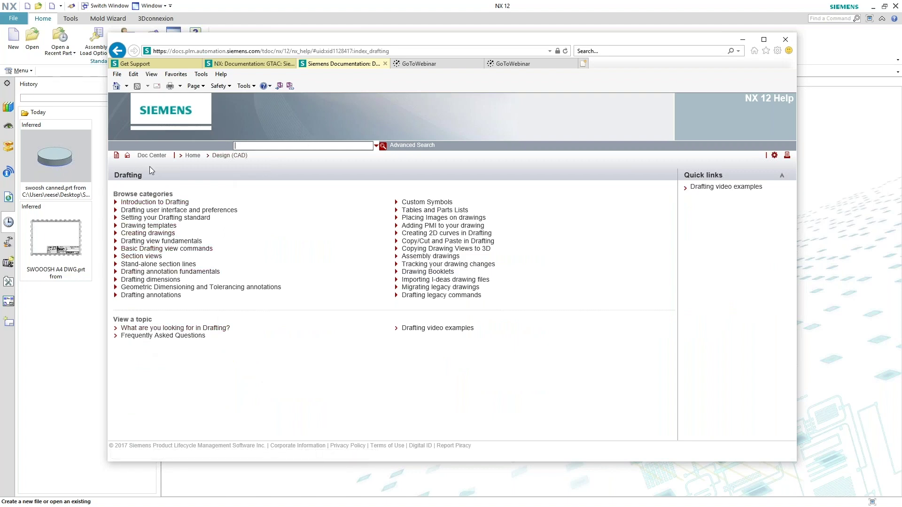
{"action": "left_click", "coordinate": [193, 157]}
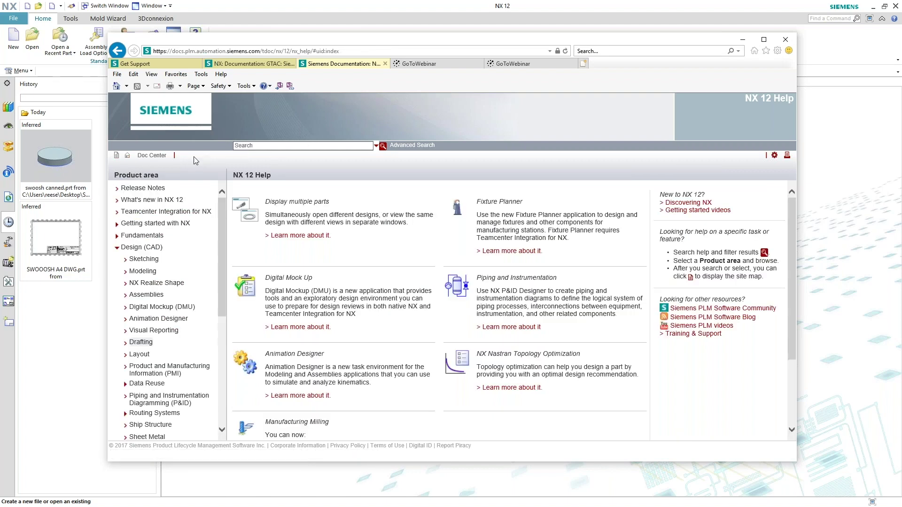
Search Help for ATTRIBUTES, filter to Design (CAD) > Drafting > Basic drawing templates, and open Drafting system attributes.
{"action": "left_click", "coordinate": [266, 145]}
{"action": "left_click", "coordinate": [383, 145]}
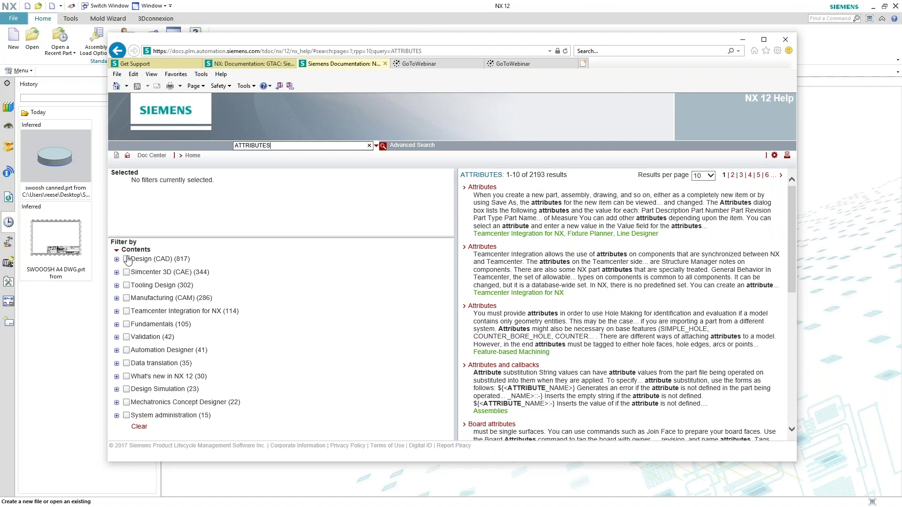
{"action": "left_click", "coordinate": [116, 260]}
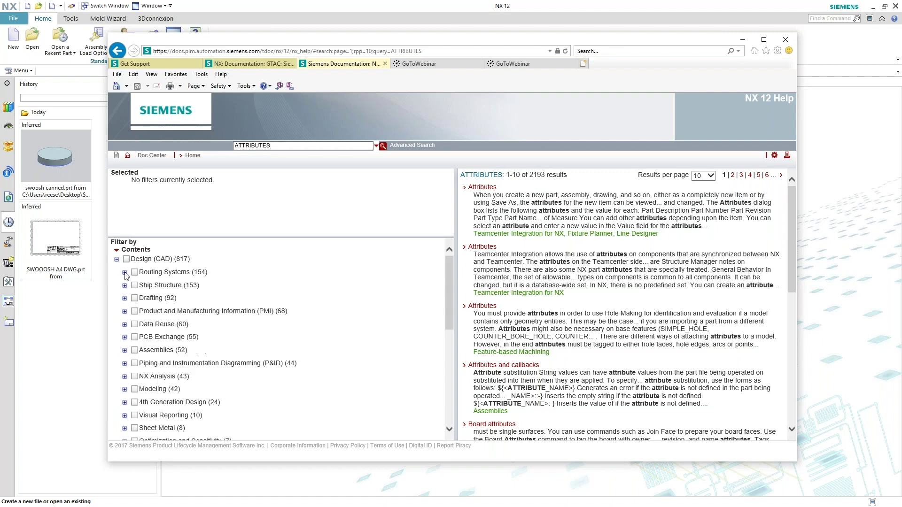
{"action": "left_click", "coordinate": [125, 299]}
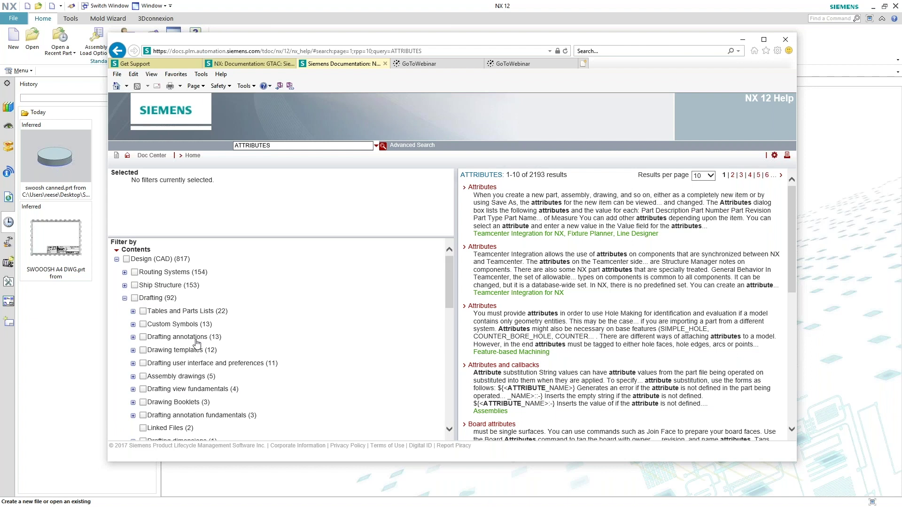
{"action": "left_click", "coordinate": [133, 351]}
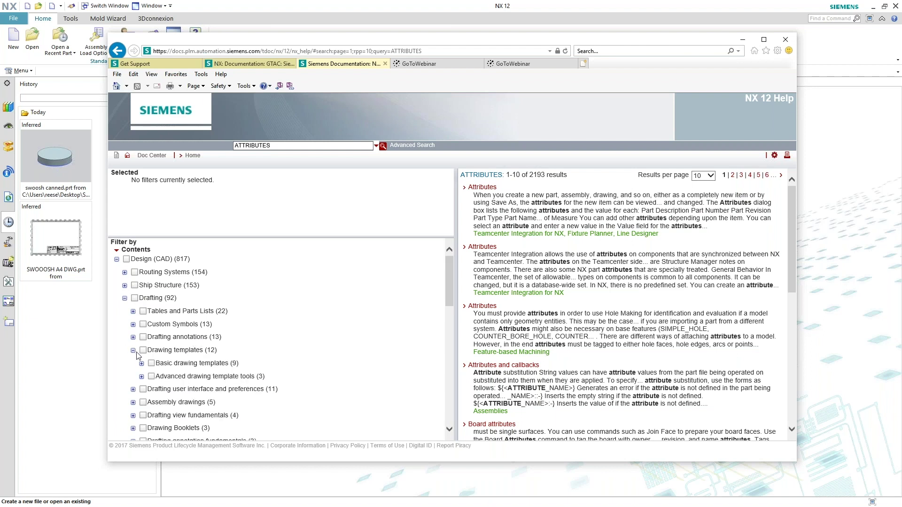
{"action": "left_click", "coordinate": [205, 364]}
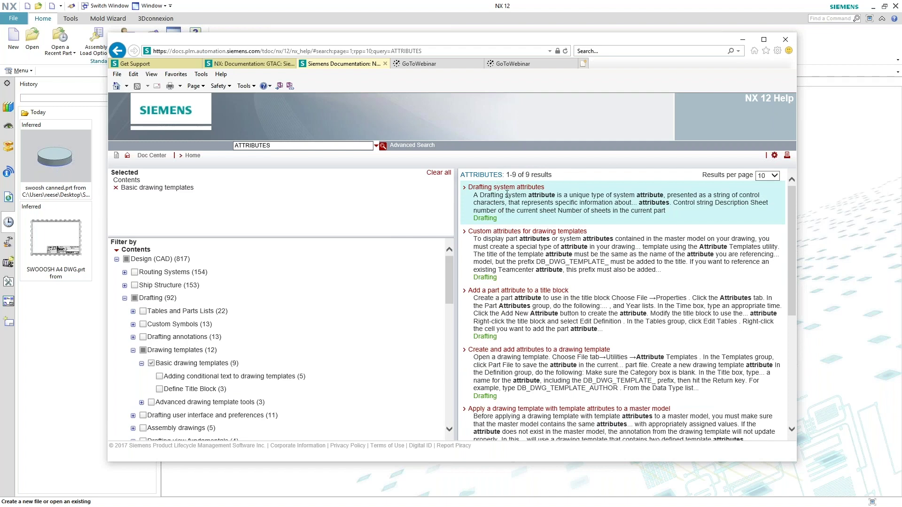
{"action": "left_click", "coordinate": [523, 189]}
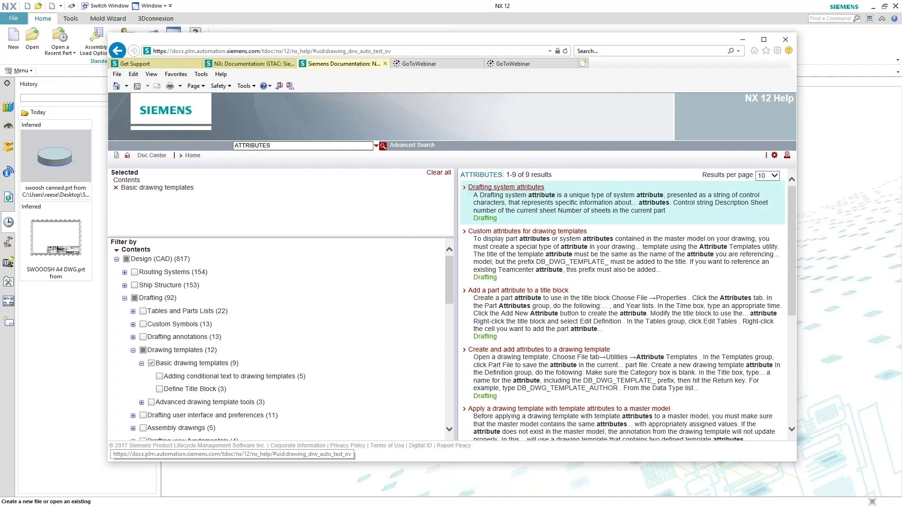